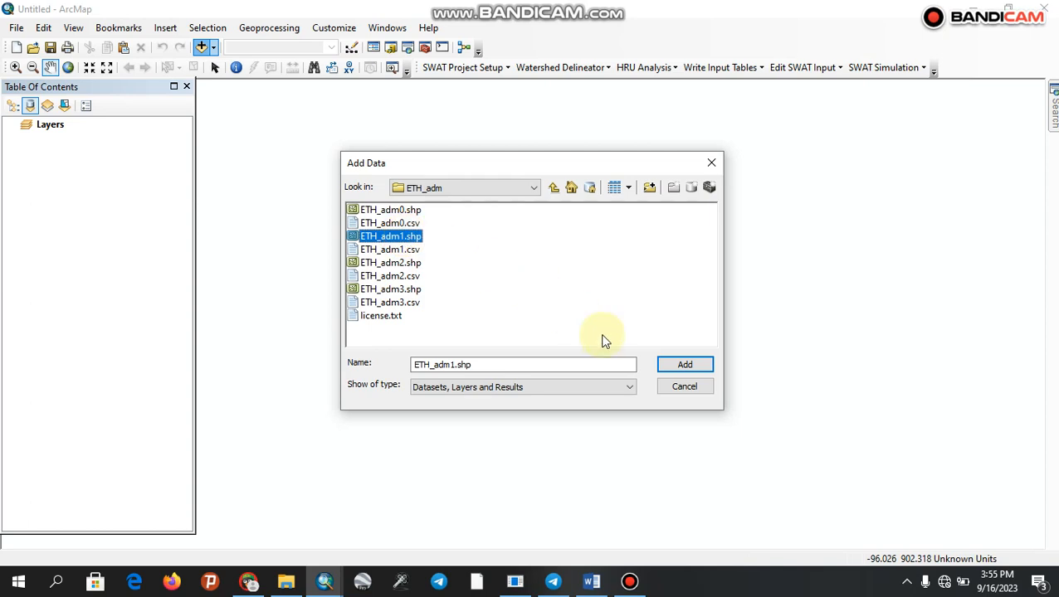
# - Add ETH_adm1.shp to the map and turn on its feature labels with the NAME_1 field at text size 11
pyautogui.click(684, 363)
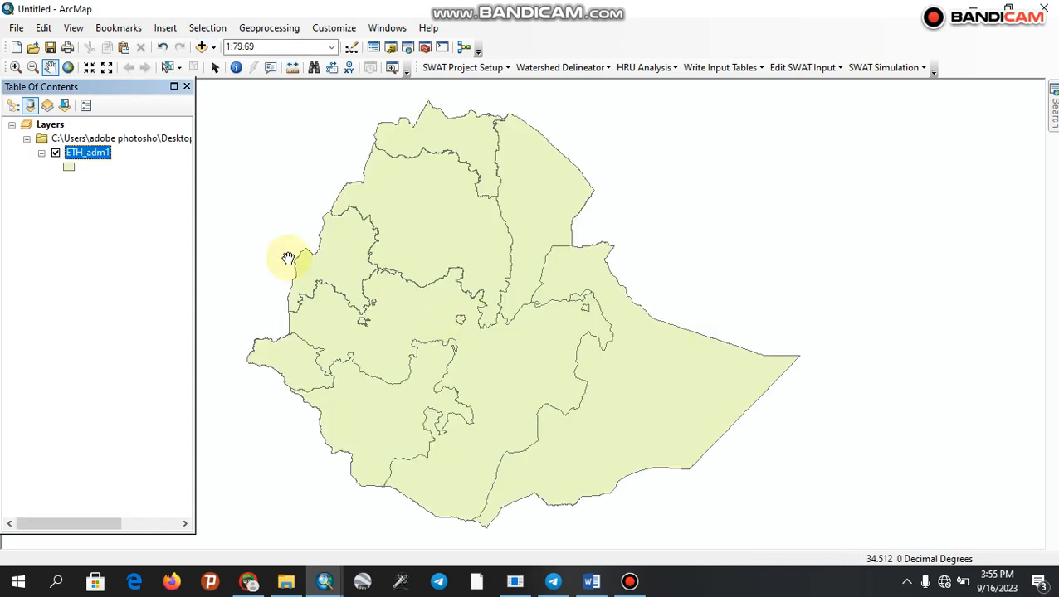
pyautogui.rightClick(106, 155)
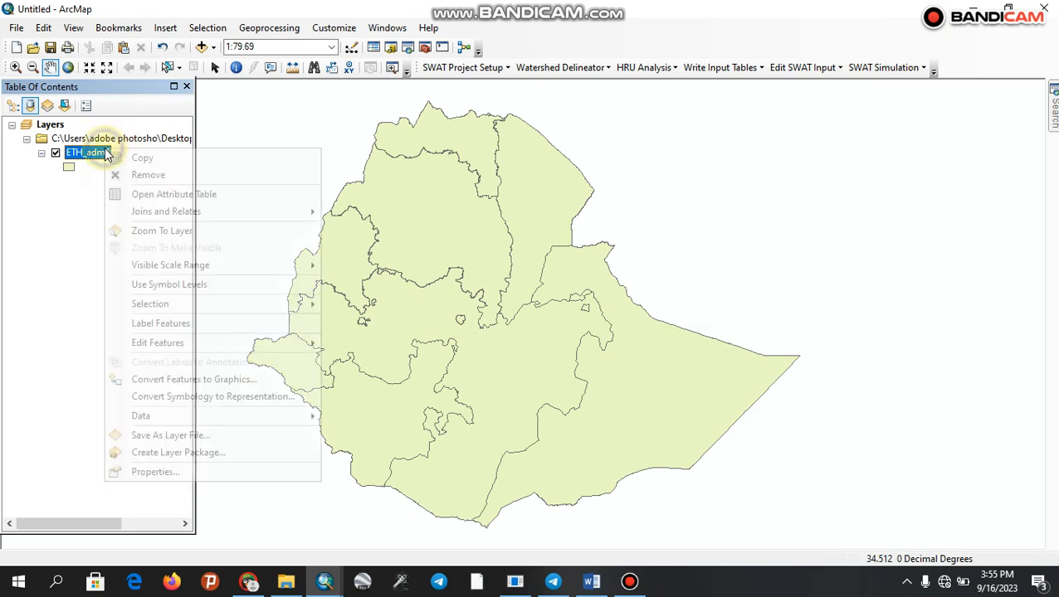
pyautogui.click(158, 473)
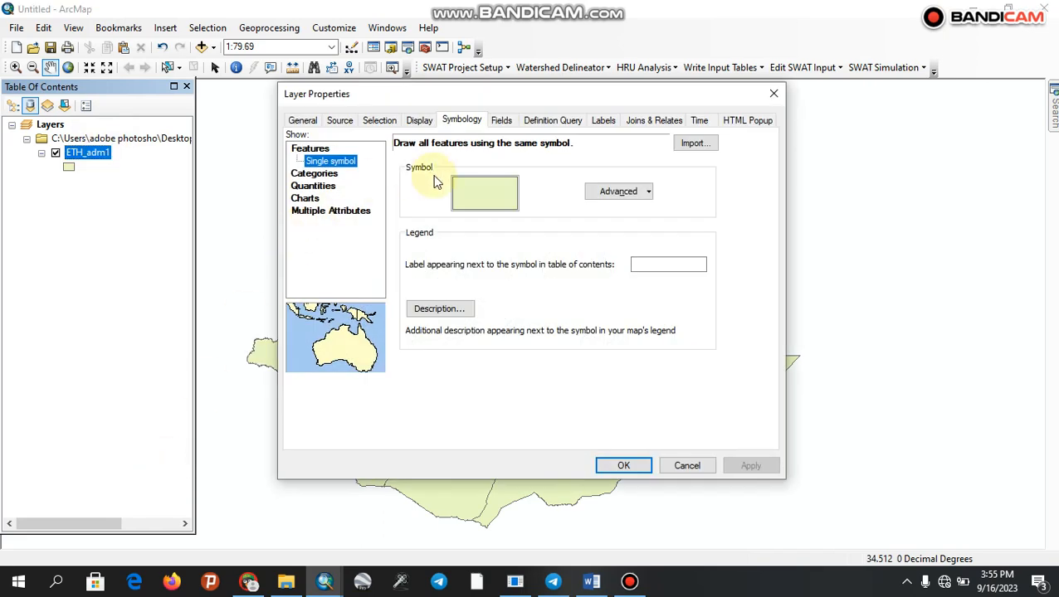
pyautogui.click(604, 121)
pyautogui.click(539, 283)
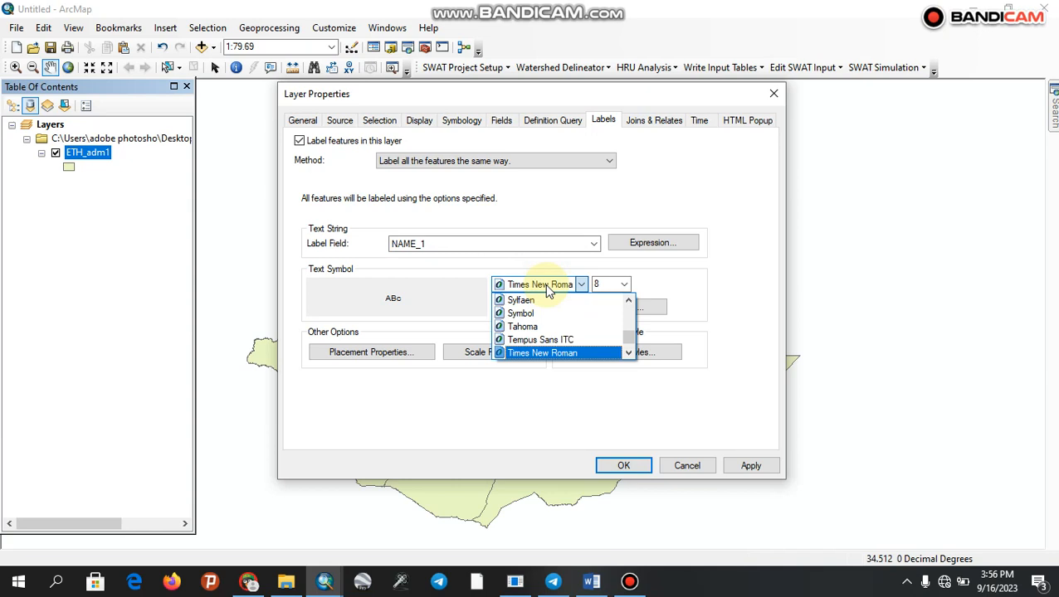
pyautogui.click(629, 286)
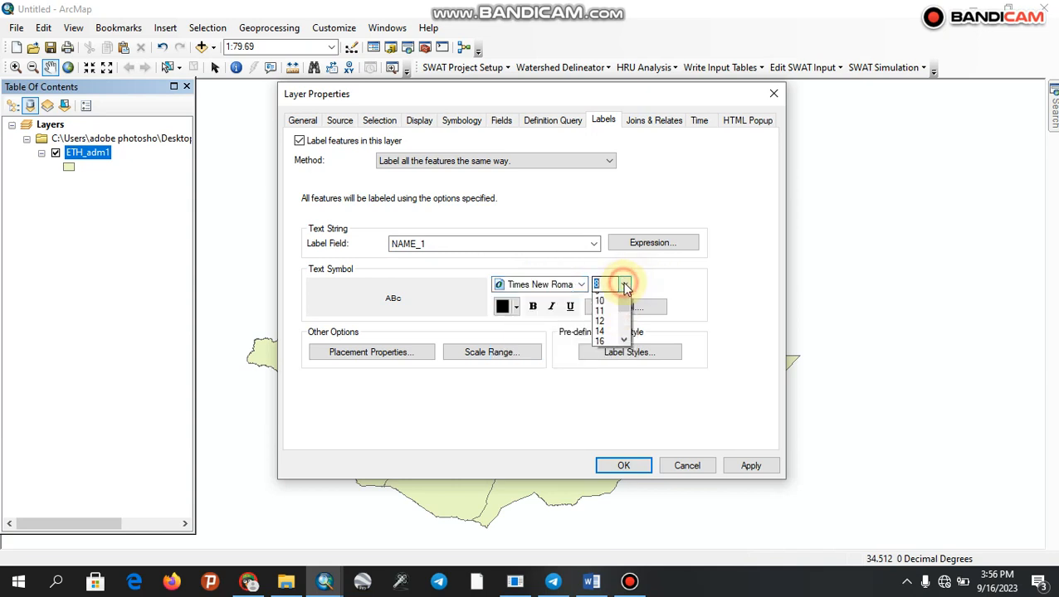
pyautogui.click(613, 330)
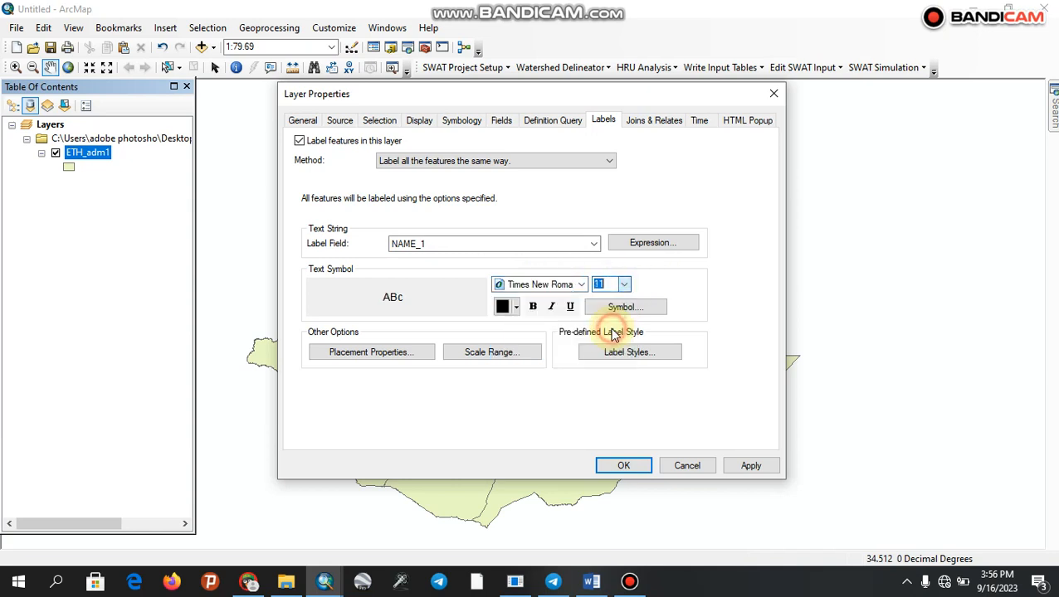
# - Apply red, bold text to the ETH_adm1 labels
pyautogui.click(517, 308)
pyautogui.click(518, 366)
pyautogui.click(533, 307)
pyautogui.click(751, 465)
pyautogui.moveTo(675, 91)
pyautogui.mouseDown()
pyautogui.moveTo(938, 189)
pyautogui.moveTo(843, 144)
pyautogui.moveTo(830, 87)
pyautogui.mouseUp()
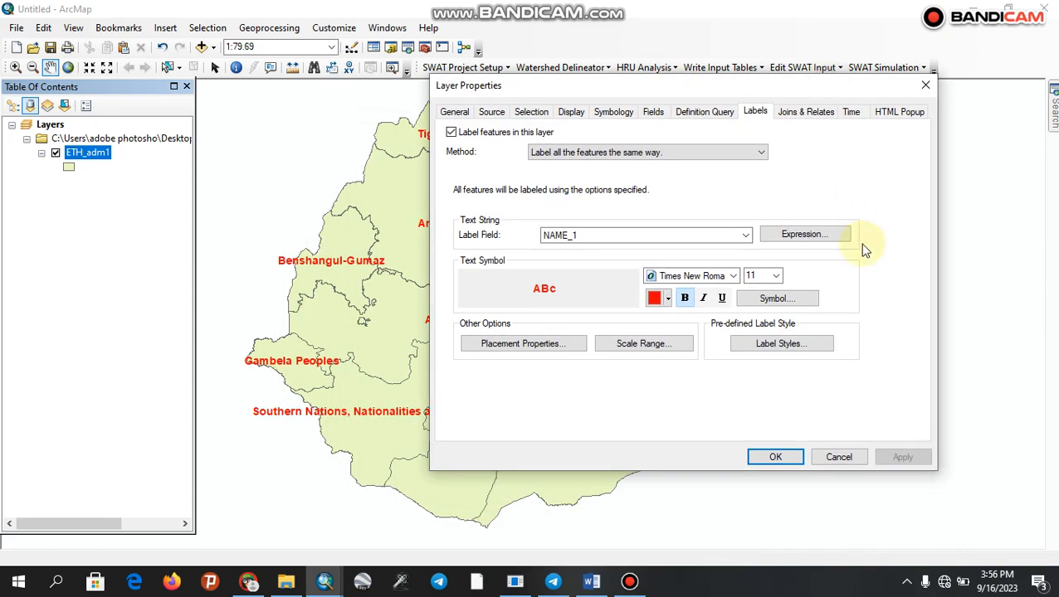
# - Remove the bold style from the ETH_adm1 labels and accept the layer properties
pyautogui.click(685, 301)
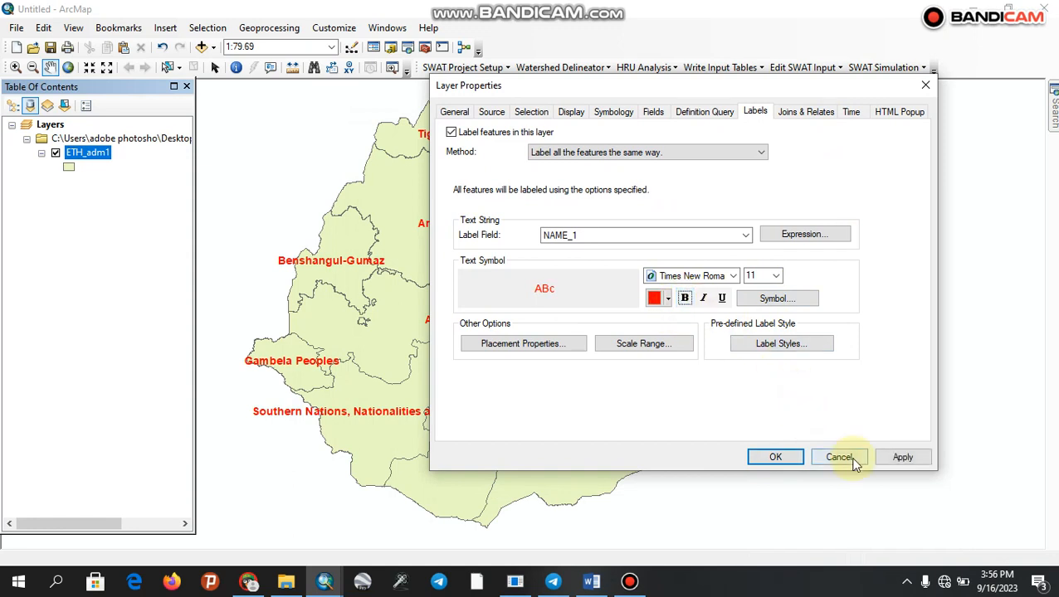
pyautogui.click(895, 459)
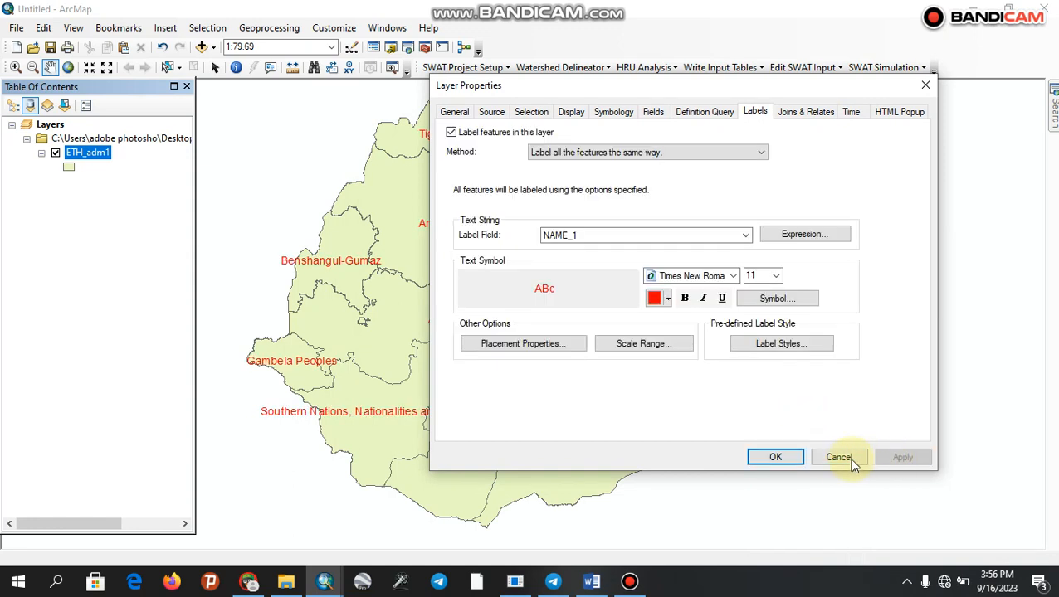
pyautogui.click(780, 458)
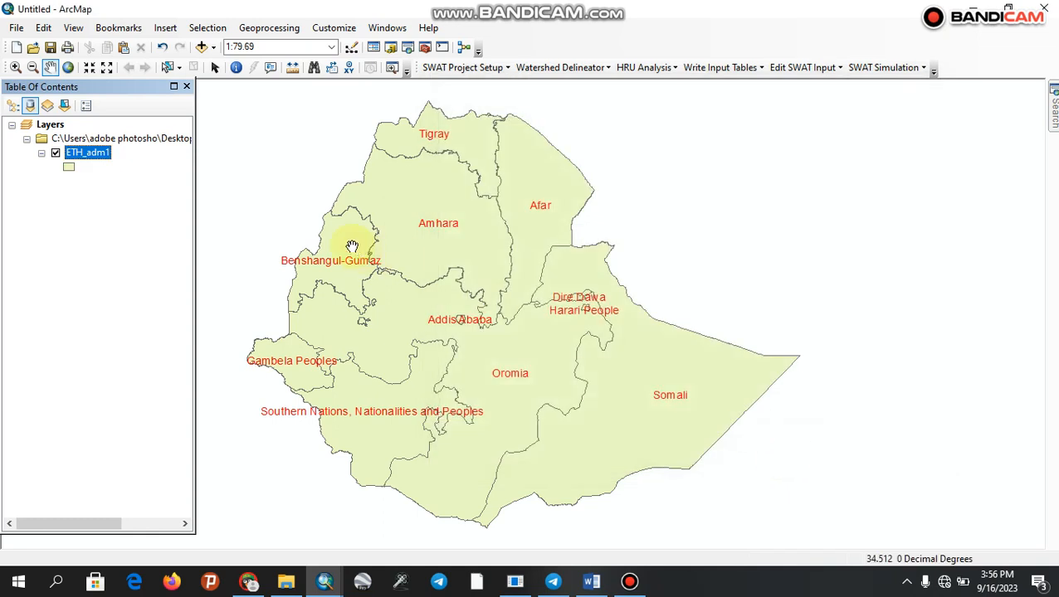
# - Select the Amhara record in the attribute table of ETH_adm1 and close the table
pyautogui.rightClick(105, 161)
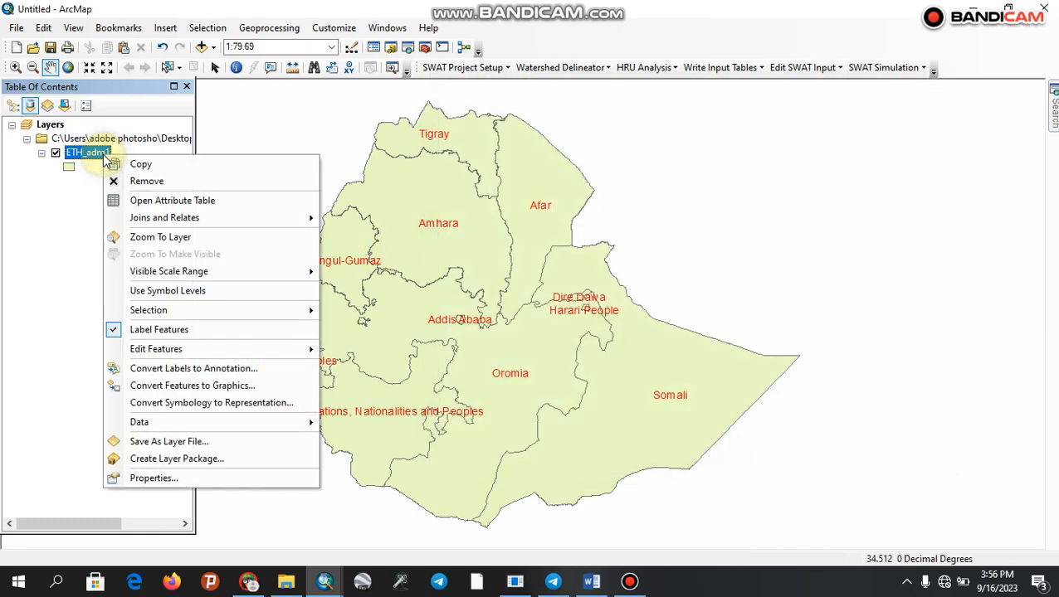
pyautogui.click(131, 202)
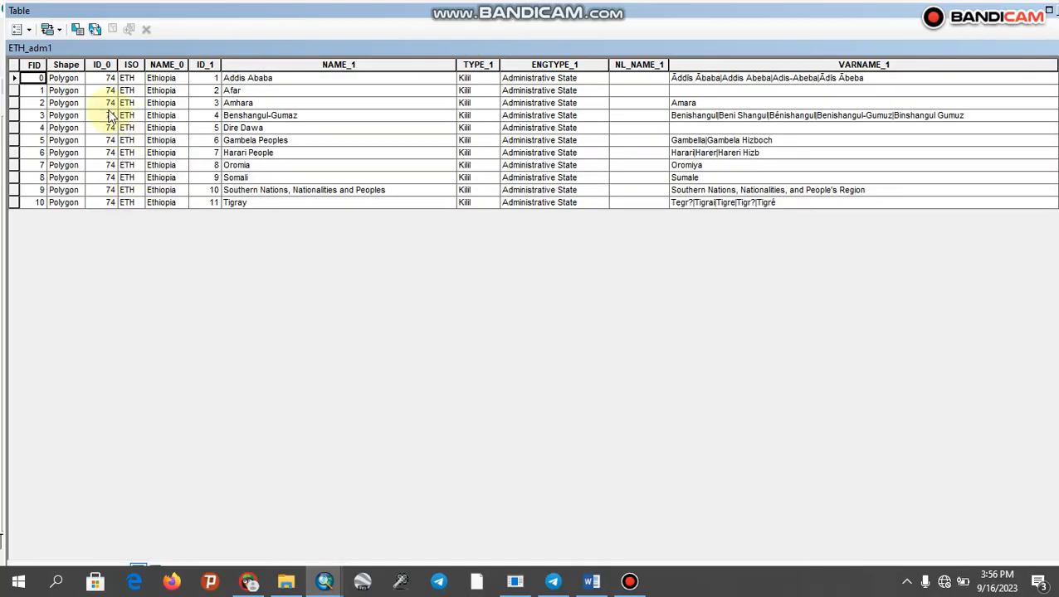
pyautogui.click(15, 104)
pyautogui.click(1056, 10)
# - Try to export only the selected Amhara feature of ETH_adm1, using the layer's source coordinate system and the default output path
pyautogui.rightClick(95, 152)
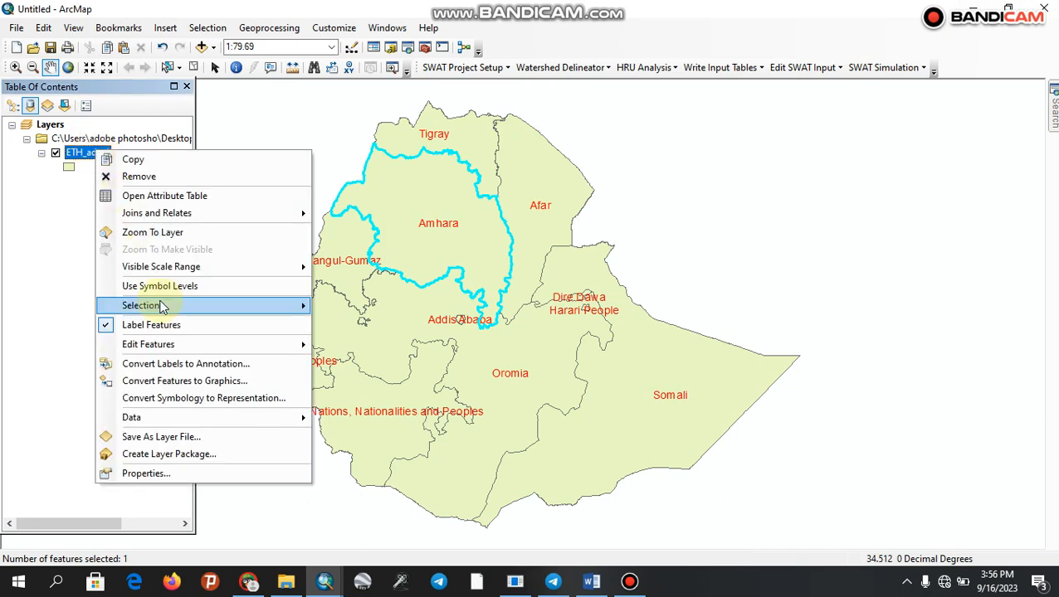
pyautogui.moveTo(166, 420)
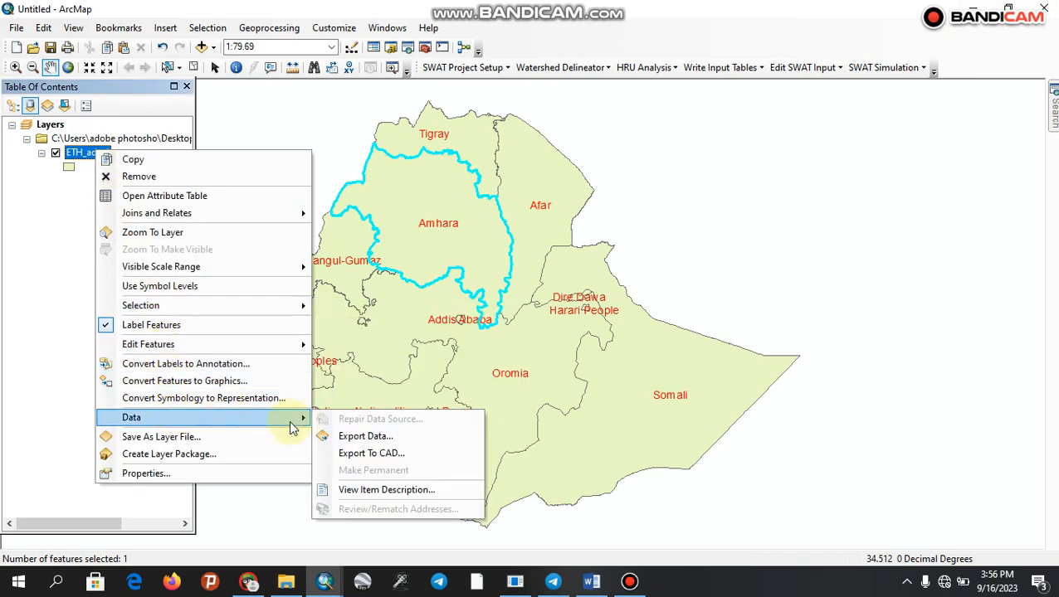
pyautogui.click(350, 436)
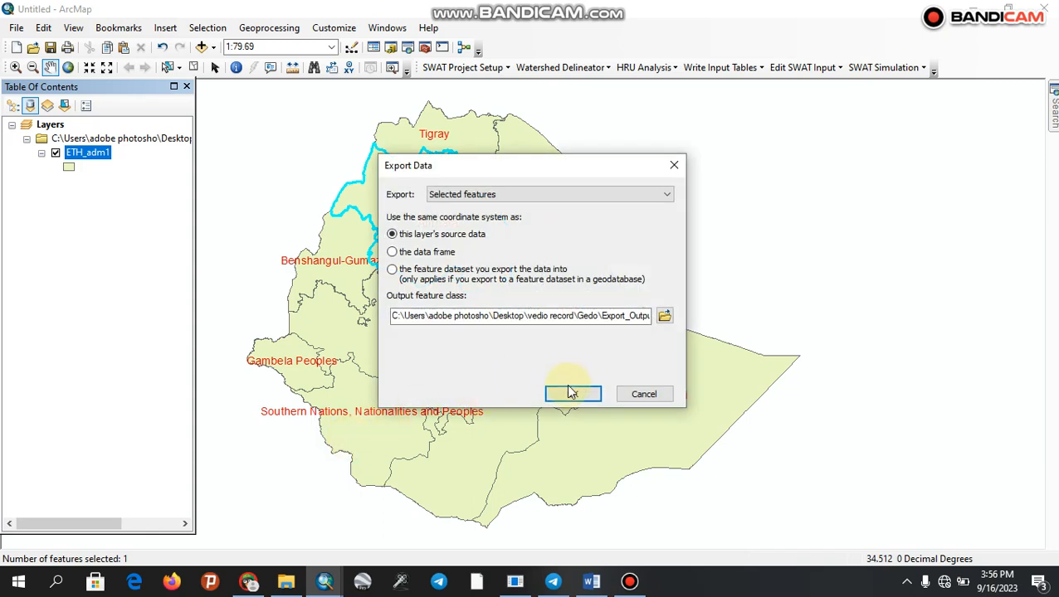
pyautogui.click(667, 194)
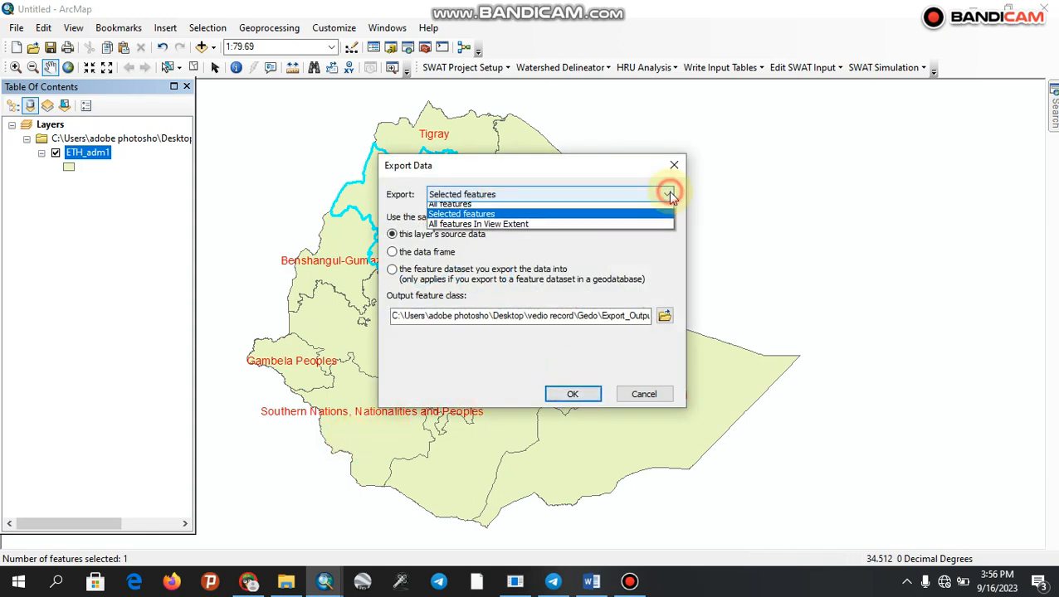
pyautogui.click(633, 219)
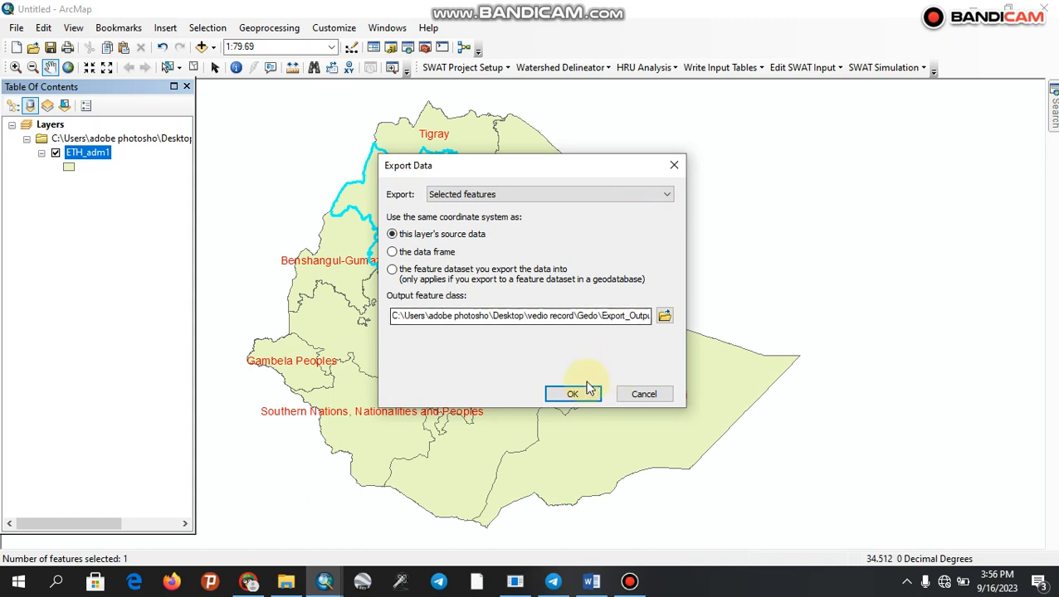
pyautogui.click(604, 317)
pyautogui.click(573, 395)
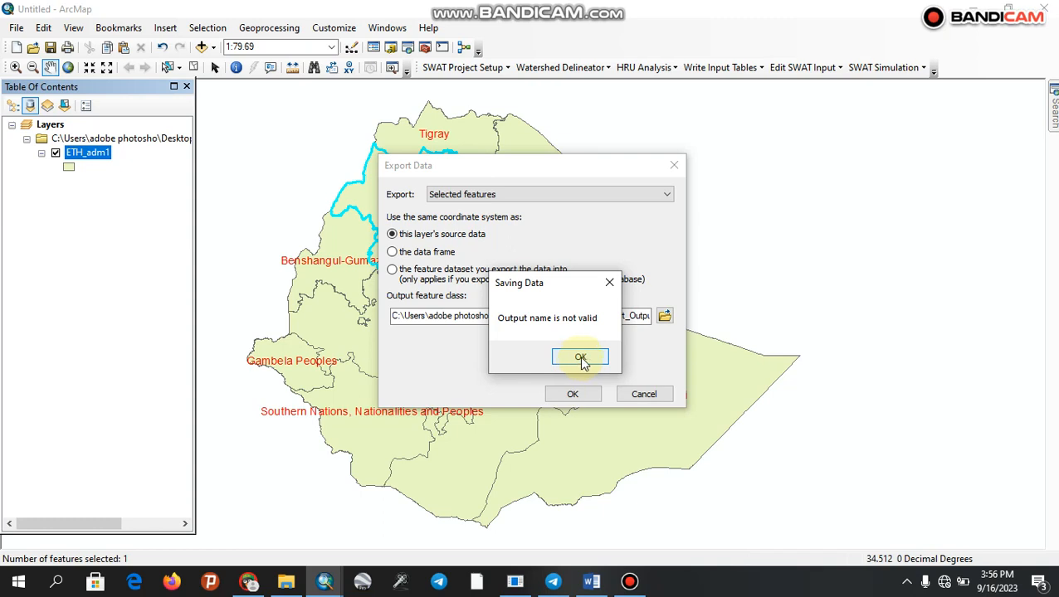
pyautogui.click(581, 360)
# - Export the selected feature as the shapefile Export_Output.shp in the vedio record folder and add it to the map as a layer
pyautogui.click(665, 316)
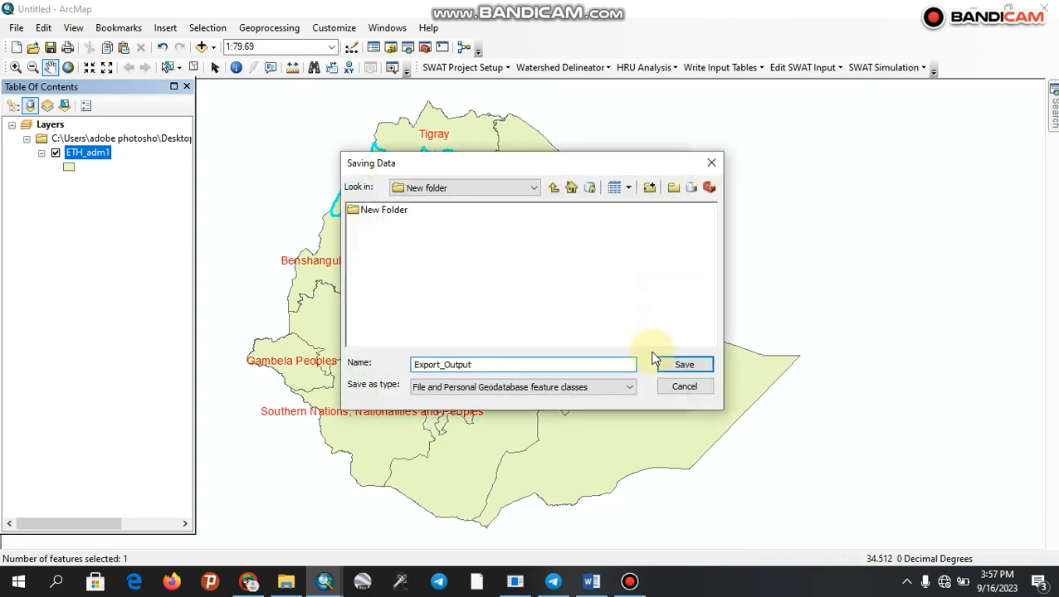
pyautogui.click(630, 387)
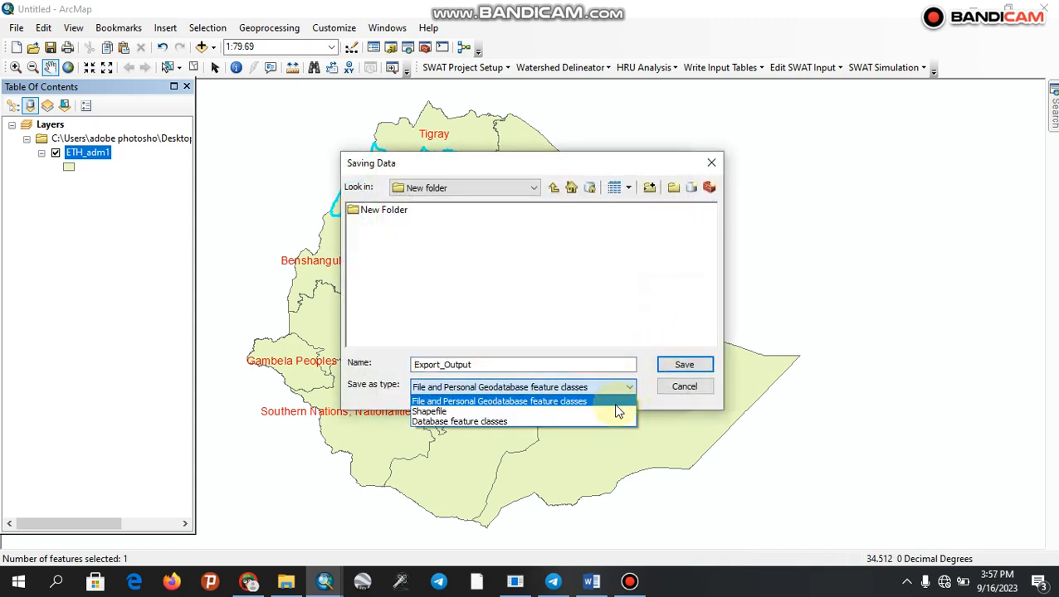
pyautogui.click(612, 413)
pyautogui.click(553, 188)
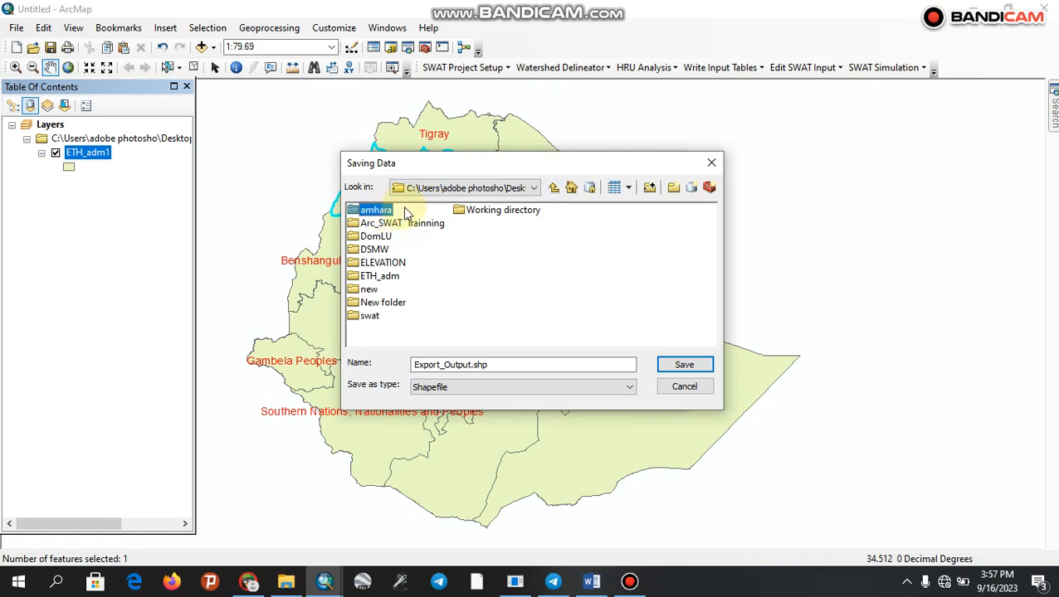
pyautogui.click(683, 365)
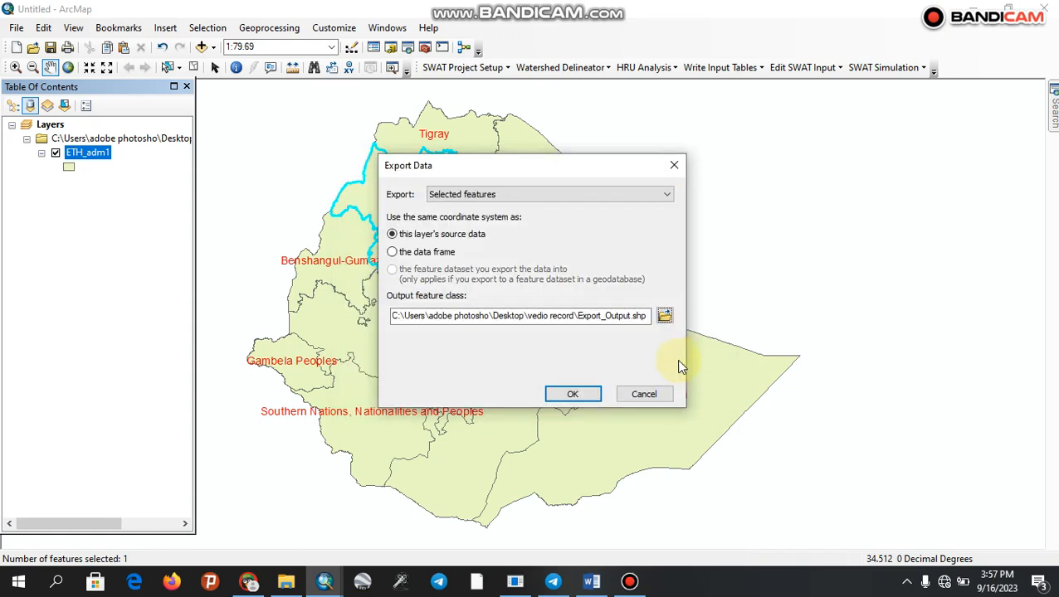
pyautogui.click(590, 395)
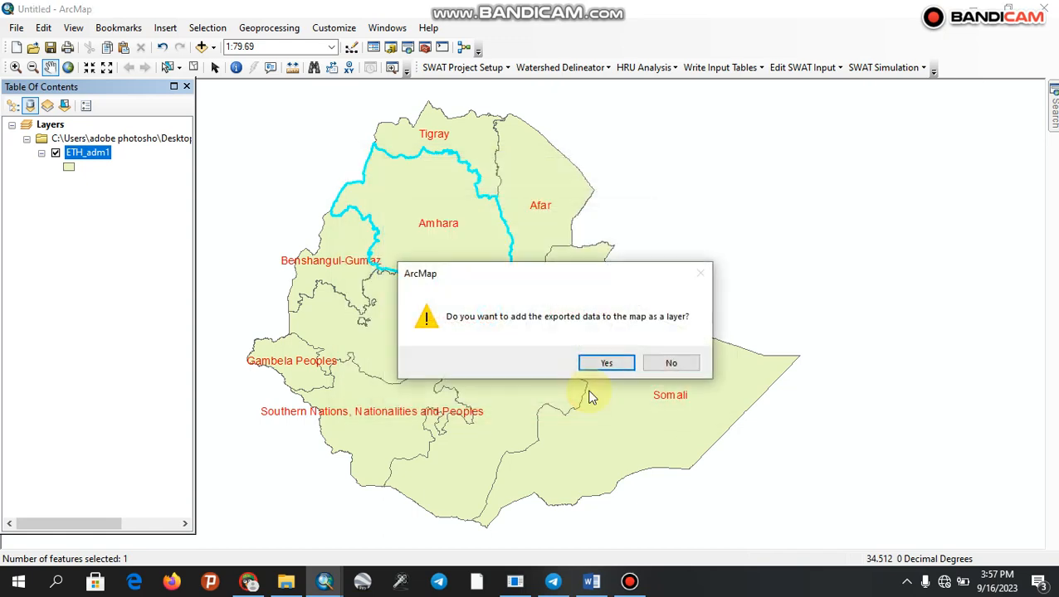
pyautogui.click(609, 365)
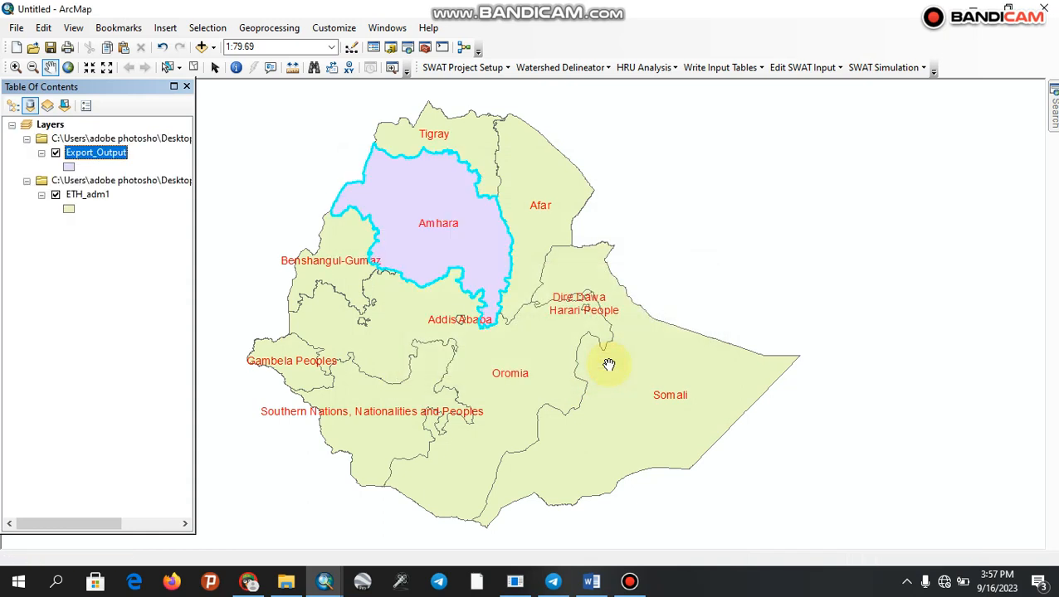
# - Rename the Export_Output layer as amhara
pyautogui.click(116, 153)
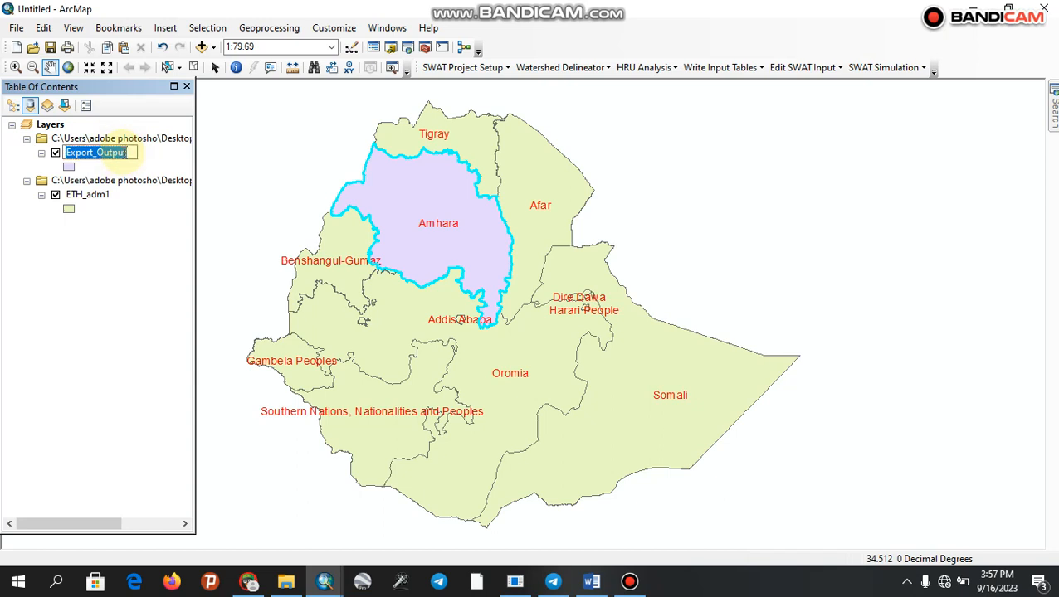
pyautogui.write('a')
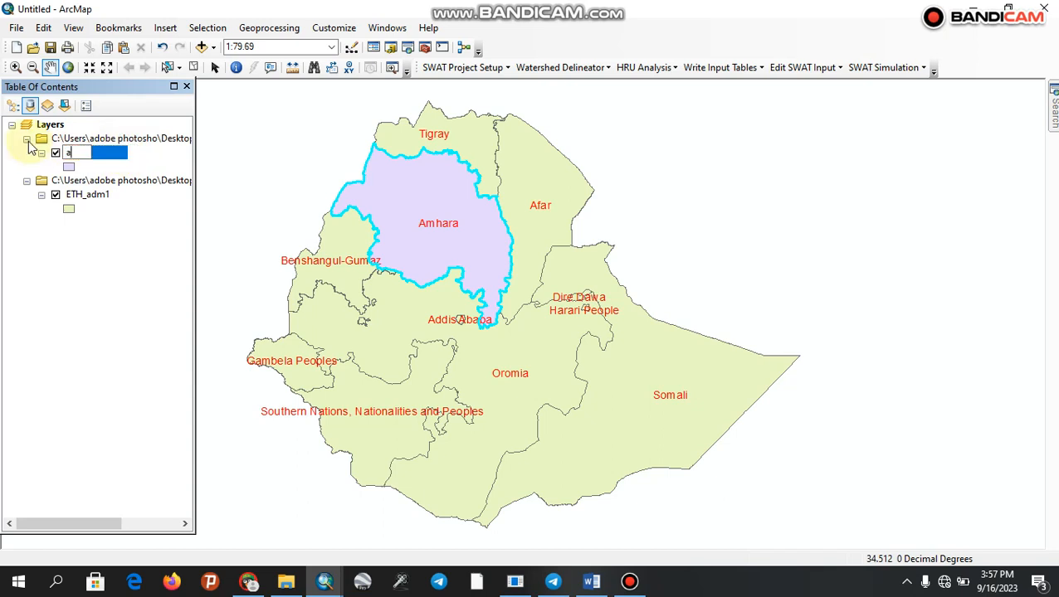
pyautogui.write('mhara')
pyautogui.press('Return')
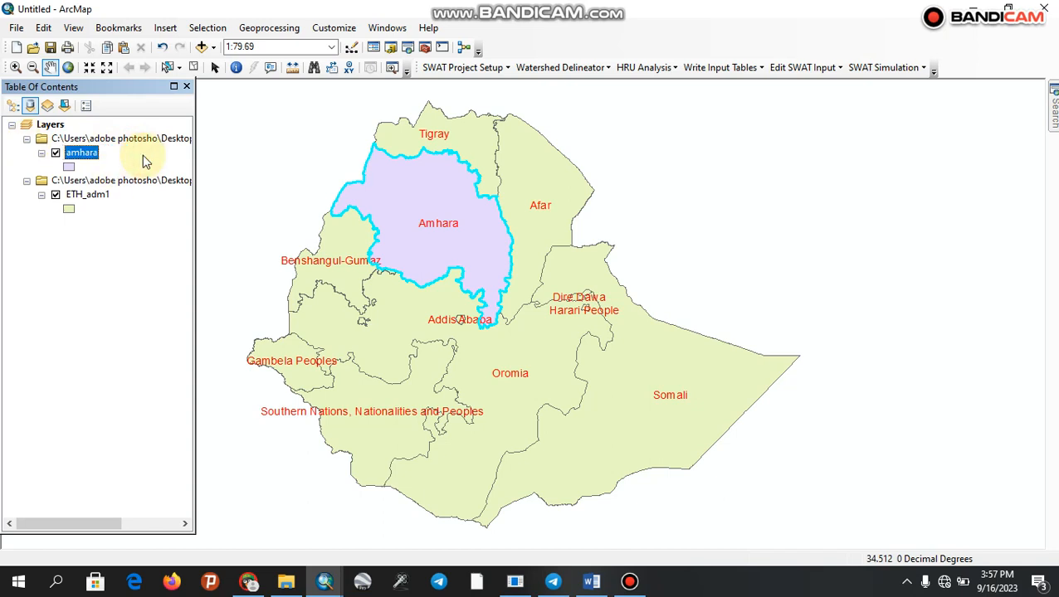
# - Clear the feature selection and remove the amhara layer from the map
pyautogui.click(192, 67)
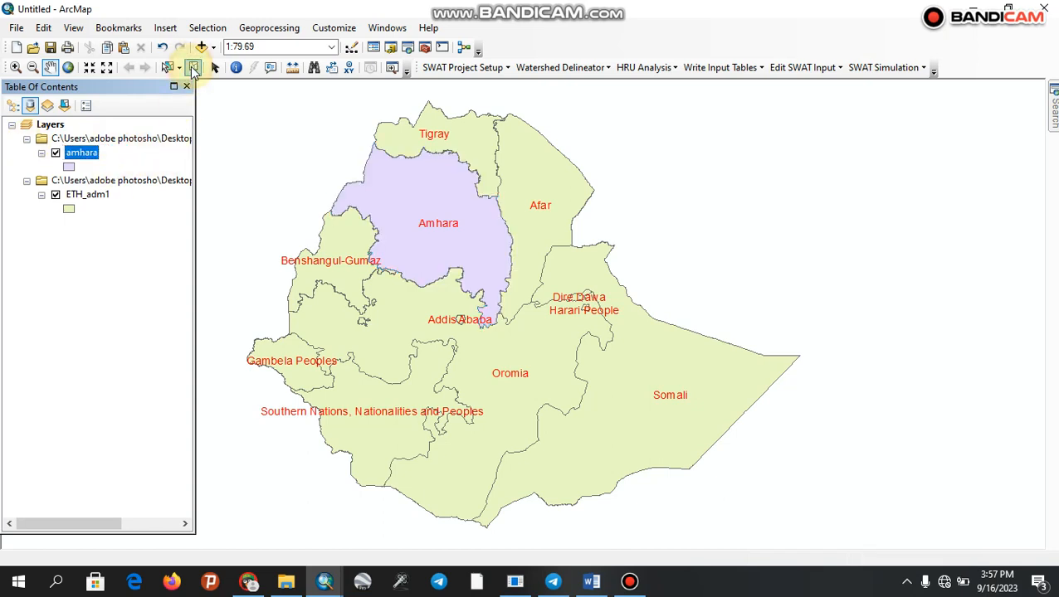
pyautogui.rightClick(88, 156)
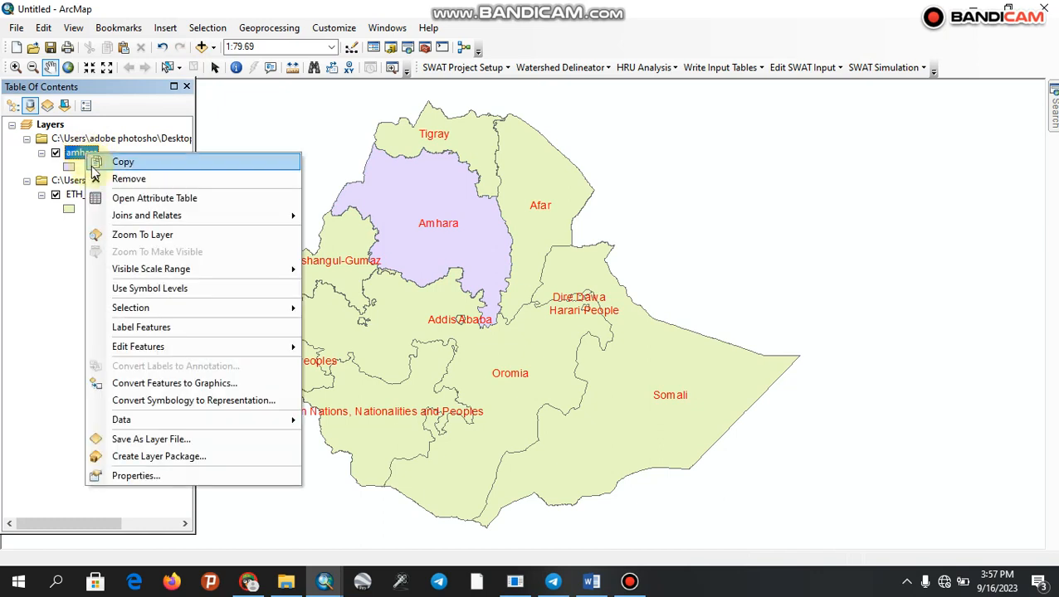
pyautogui.click(106, 179)
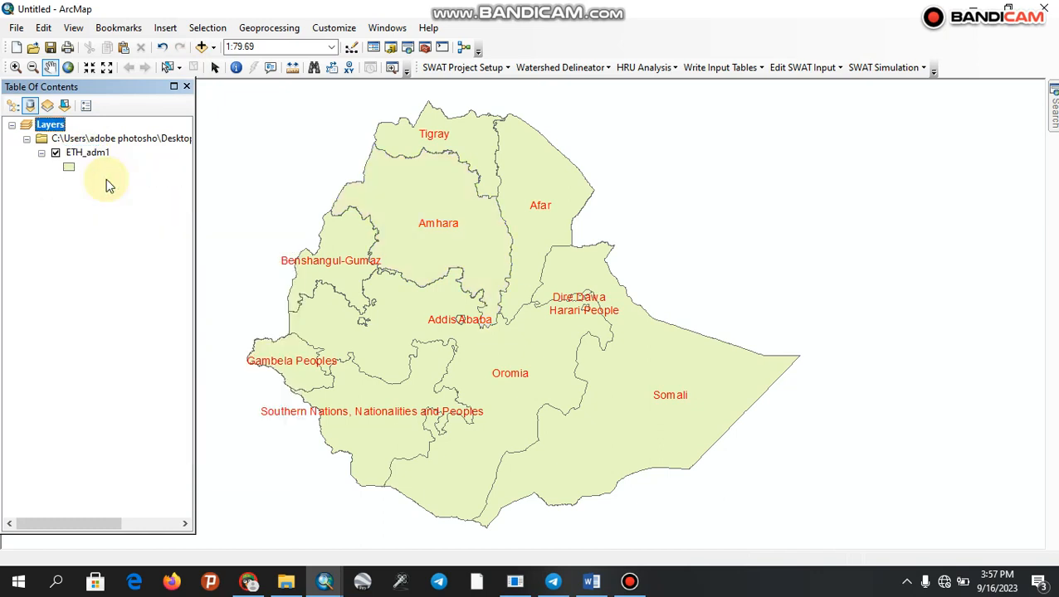
# - Select the Amhara region directly on the map with Select by Rectangle
pyautogui.click(170, 68)
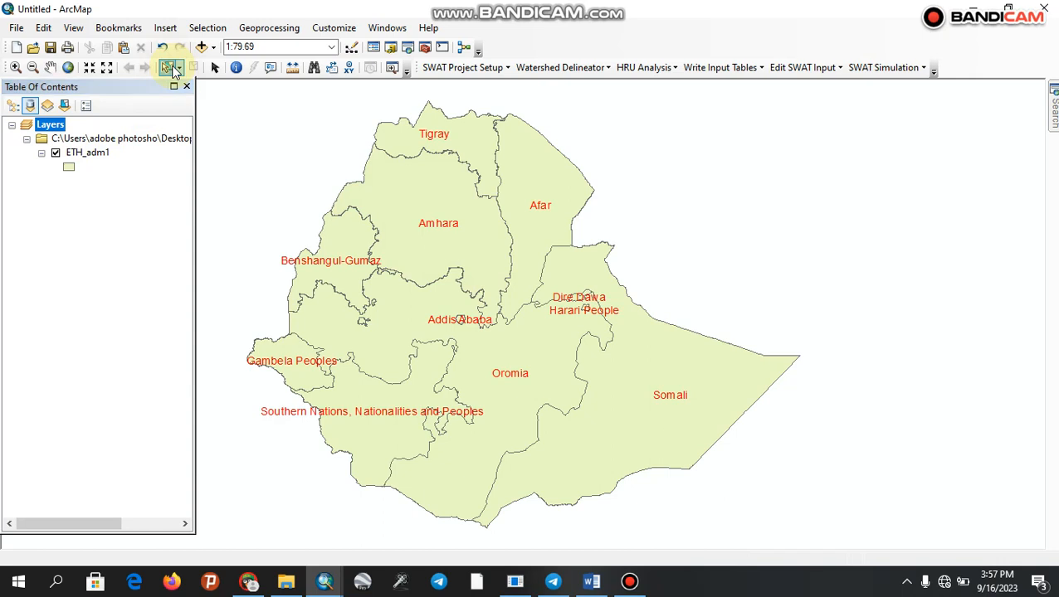
pyautogui.click(178, 69)
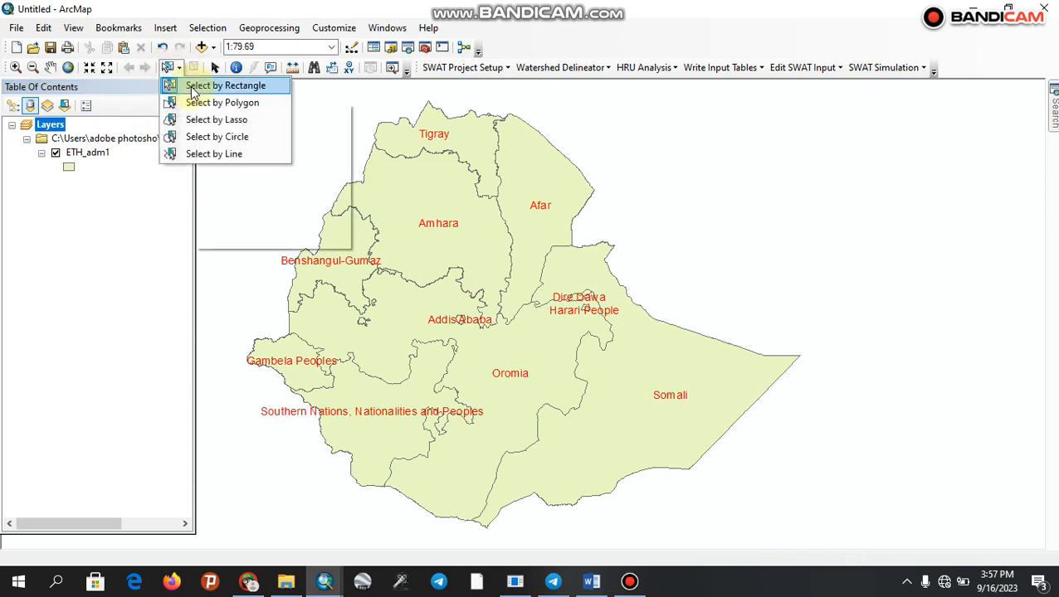
pyautogui.click(198, 86)
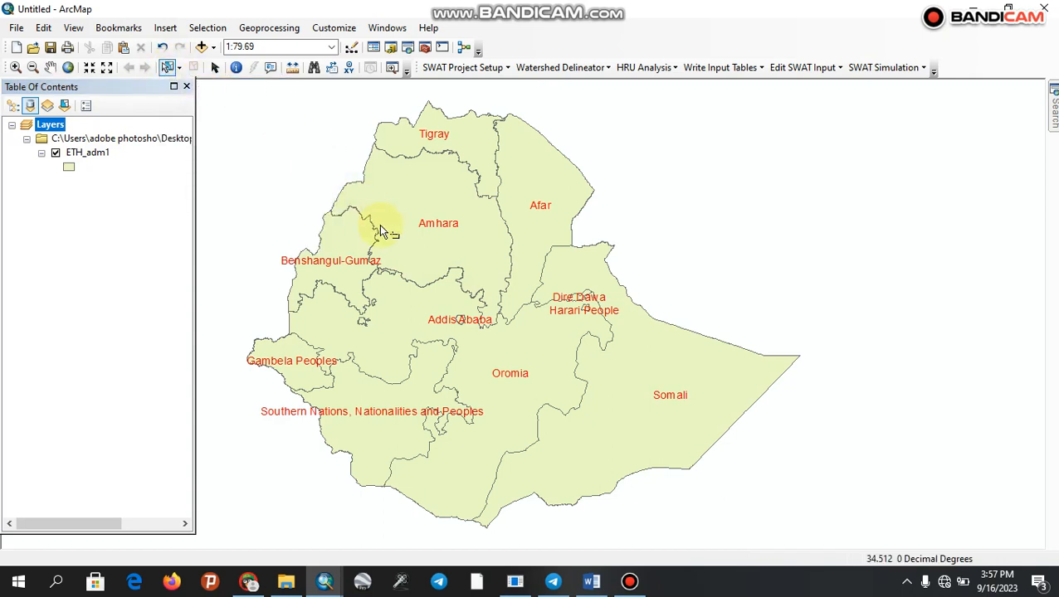
pyautogui.click(403, 222)
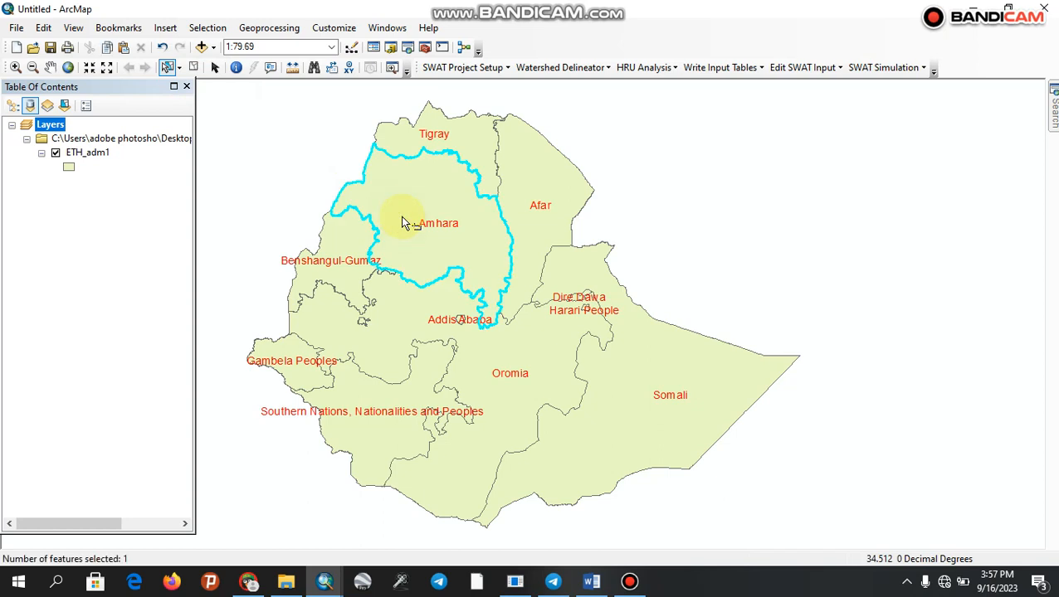
# - Export the selected Amhara feature from ETH_adm1 as Export_Output_2.shp in the vedio record folder and add it to the map as a layer
pyautogui.rightClick(106, 154)
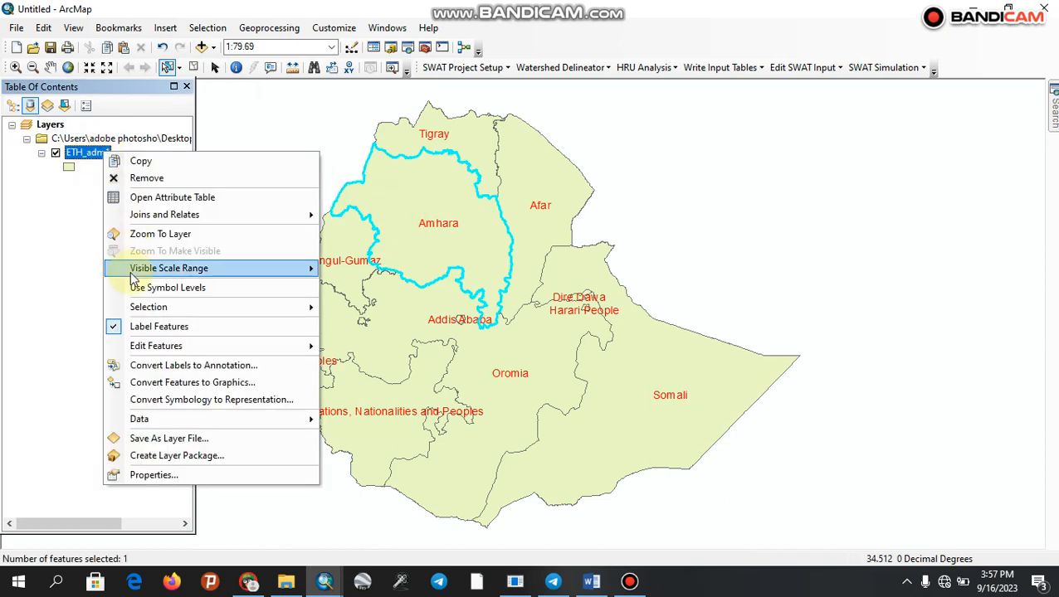
pyautogui.moveTo(153, 423)
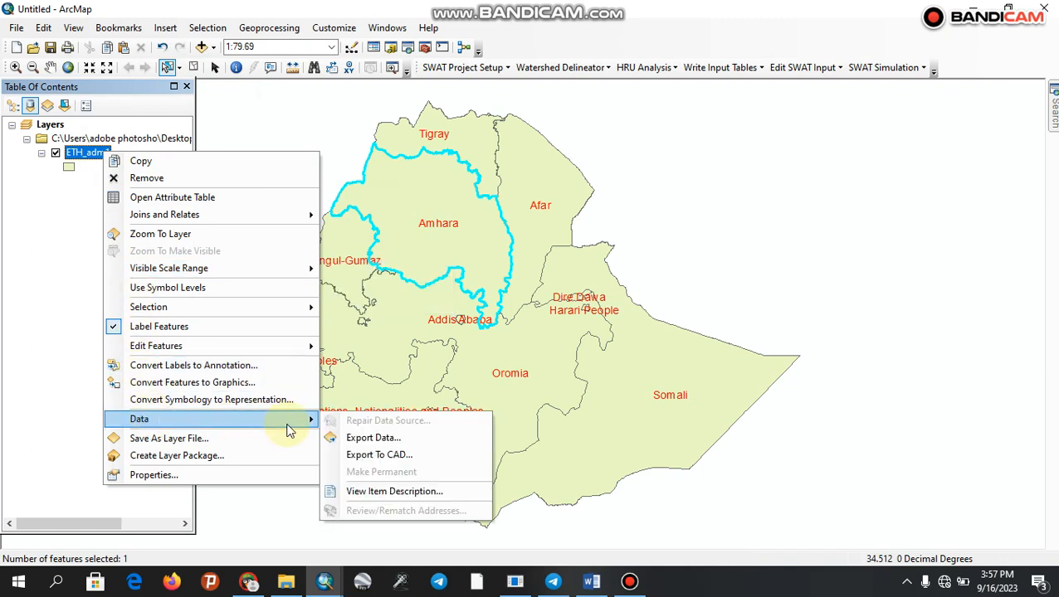
pyautogui.click(351, 438)
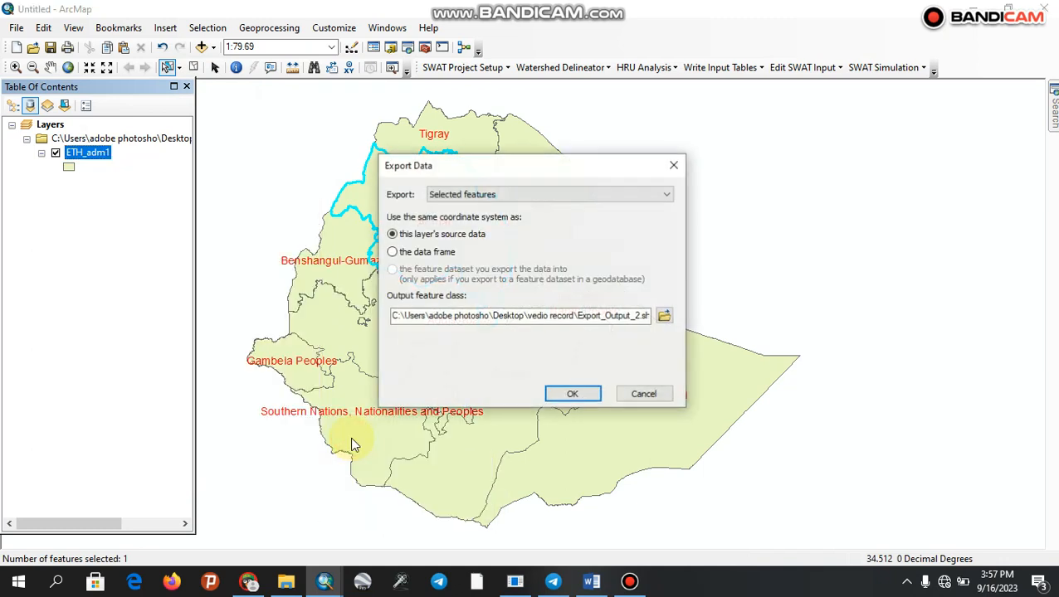
pyautogui.click(572, 394)
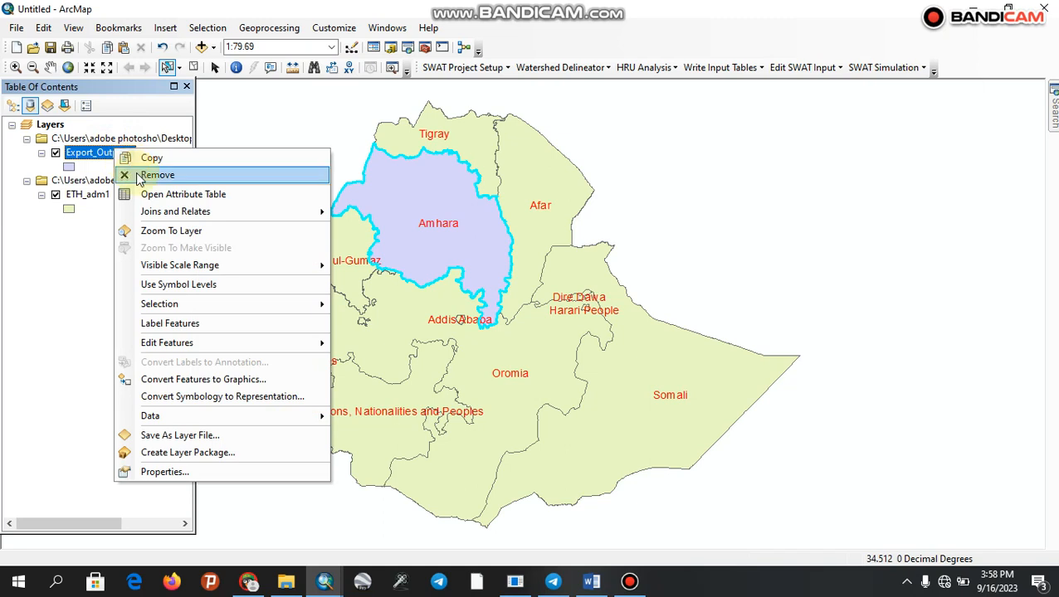
# - Remove the newly exported Amhara layer from the map and clear the feature selection
pyautogui.click(153, 172)
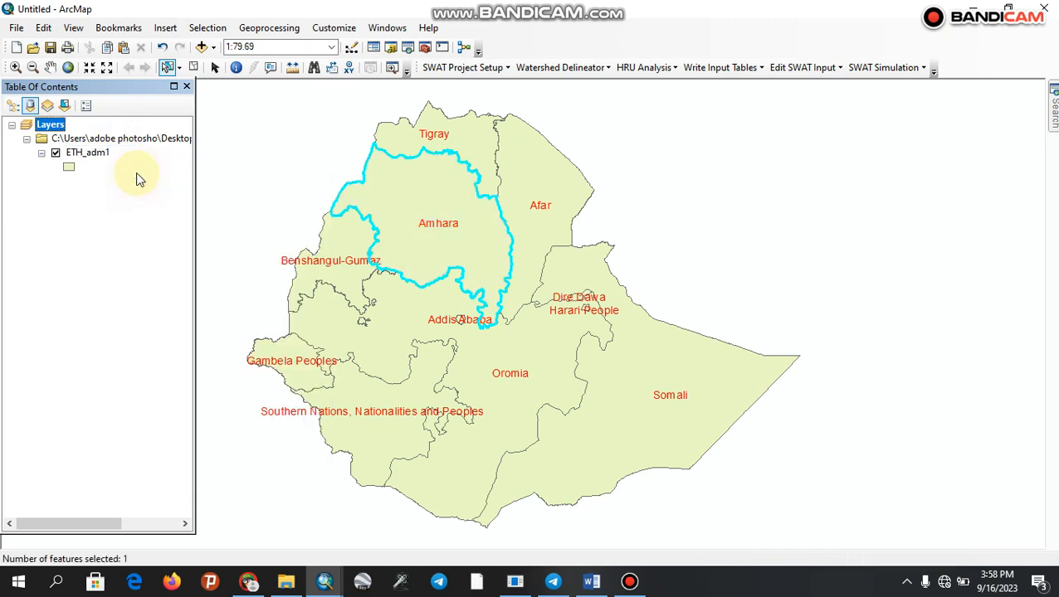
pyautogui.click(194, 67)
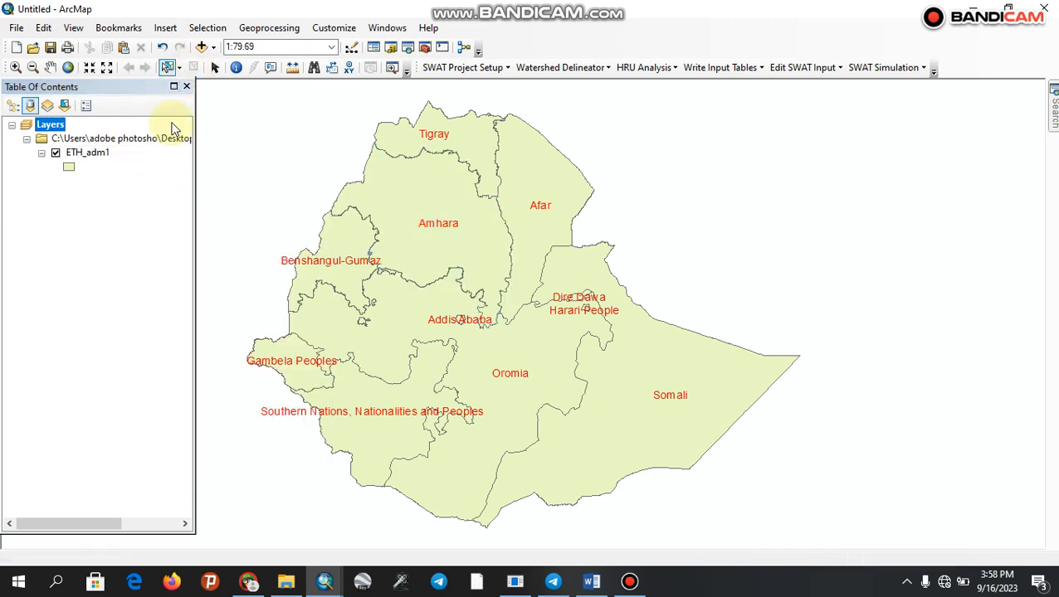
# - Select both the Tigray and Amhara regions on the map with Select by Rectangle
pyautogui.click(178, 67)
pyautogui.click(196, 86)
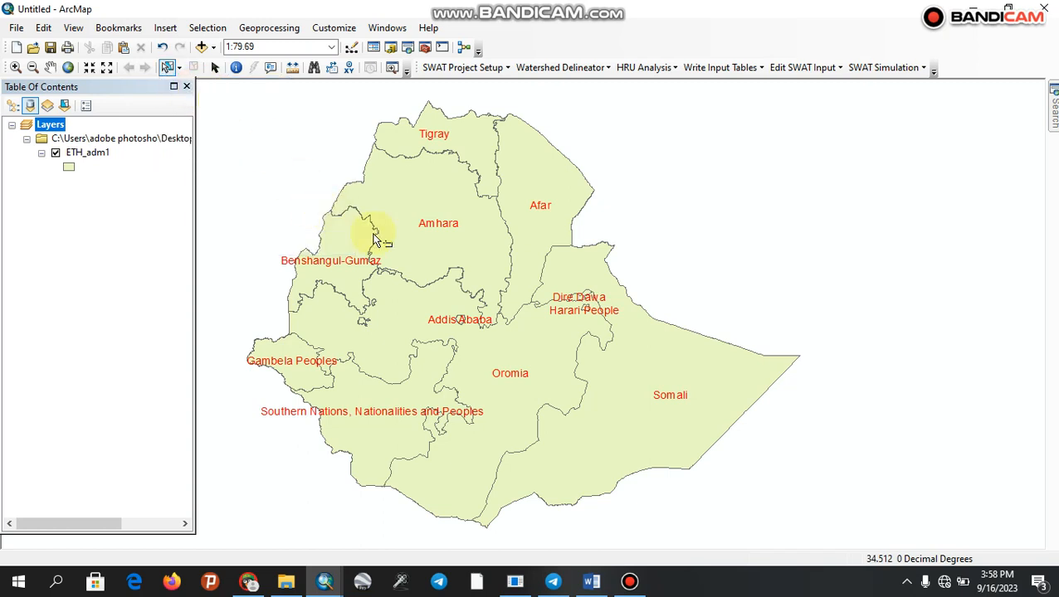
pyautogui.click(446, 133)
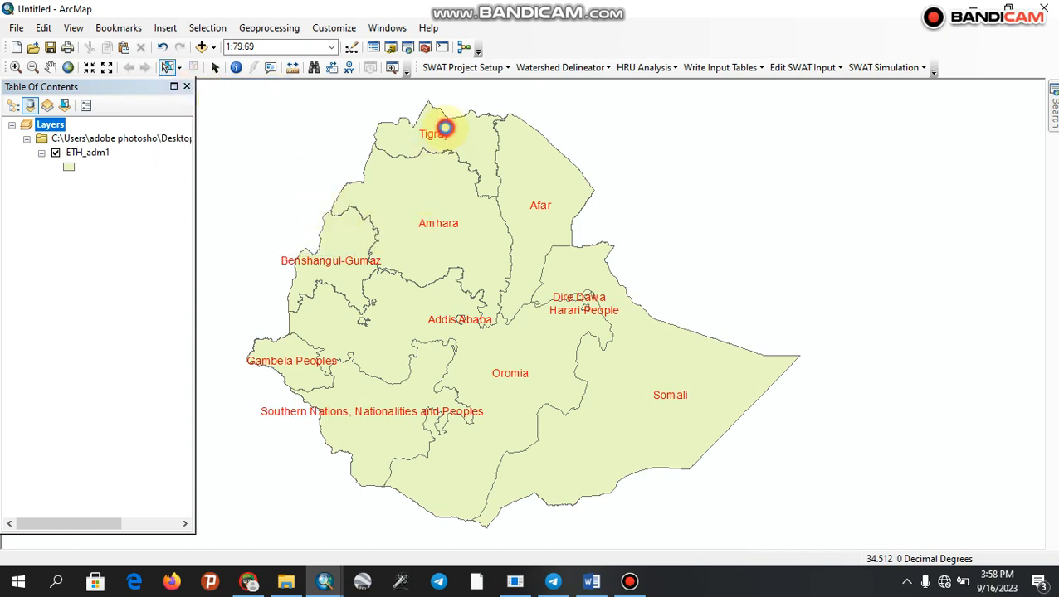
pyautogui.keyDown('shift'); pyautogui.click(438, 240); pyautogui.keyUp('shift')
# - Check the highlighted records in the ETH_adm1 attribute table and close the table
pyautogui.click(87, 152)
pyautogui.rightClick(87, 152)
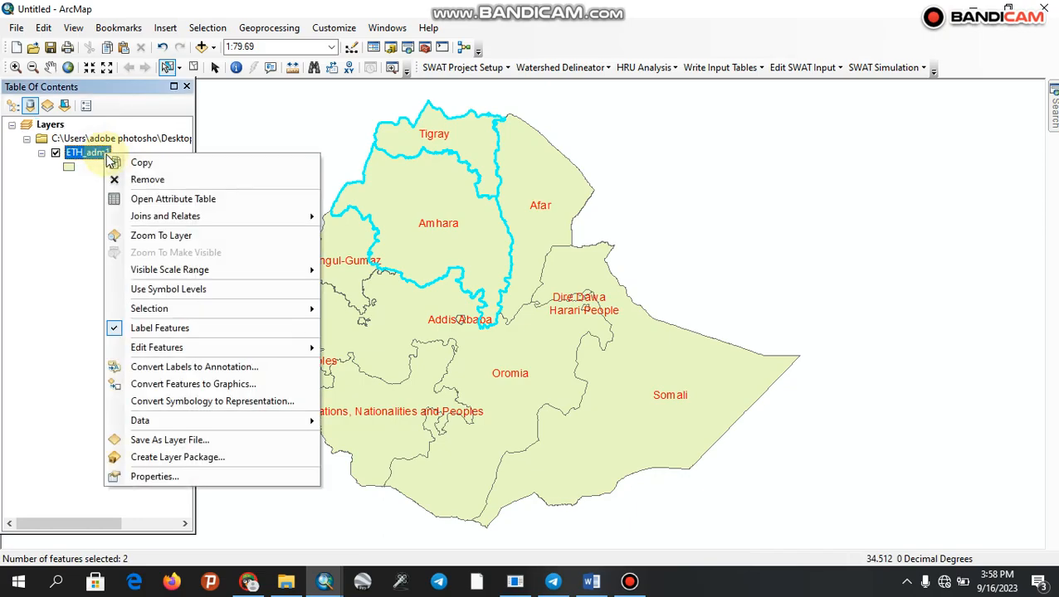
pyautogui.click(129, 200)
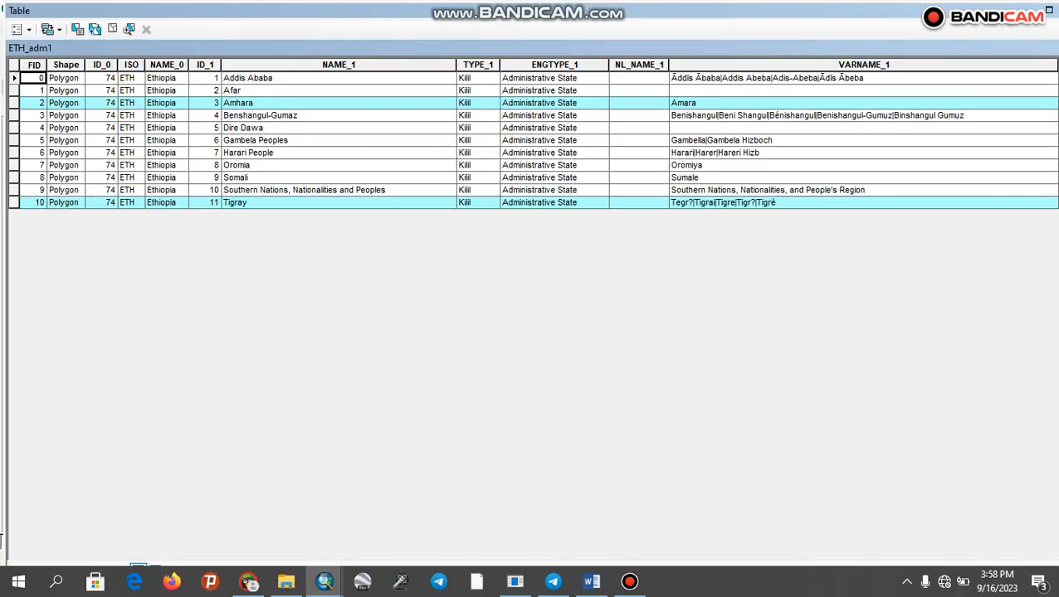
pyautogui.click(1053, 10)
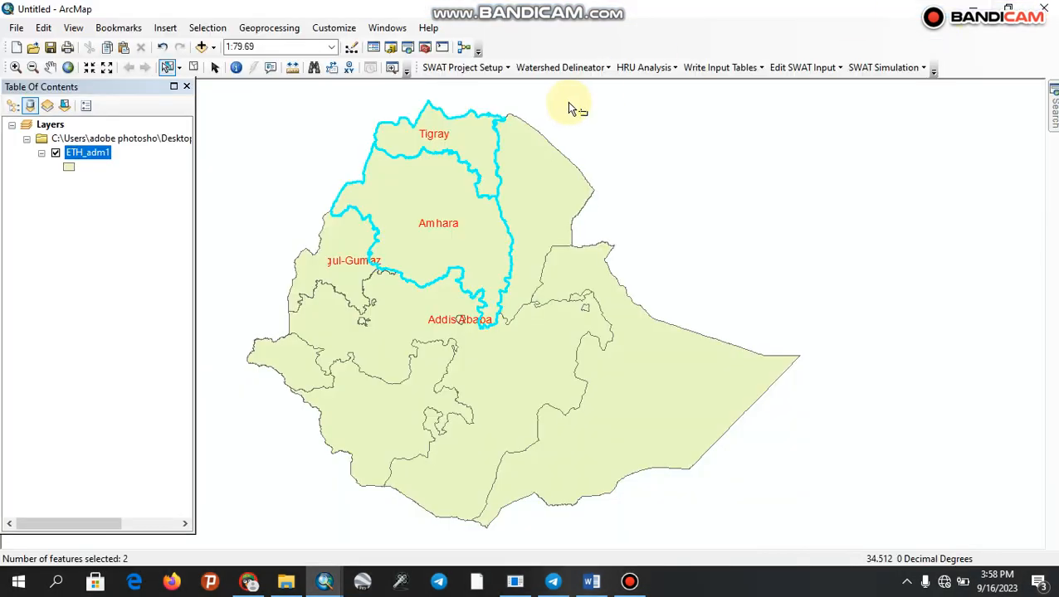
# - Select only the Oromia region on the map, export it as Export_Output_3.shp in the vedio record folder, and add it as a layer
pyautogui.click(193, 68)
pyautogui.click(481, 363)
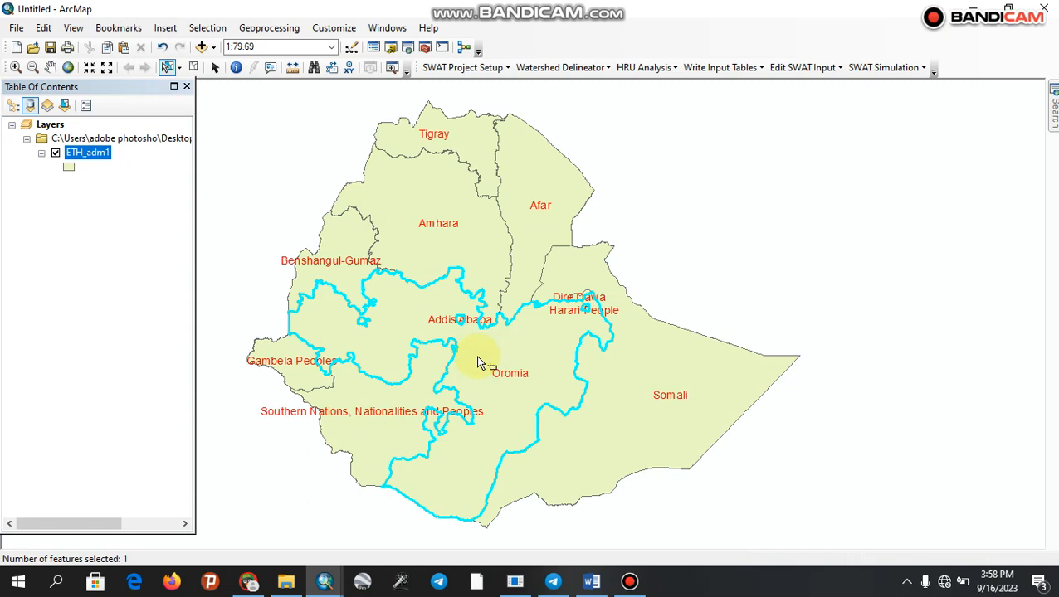
pyautogui.rightClick(105, 160)
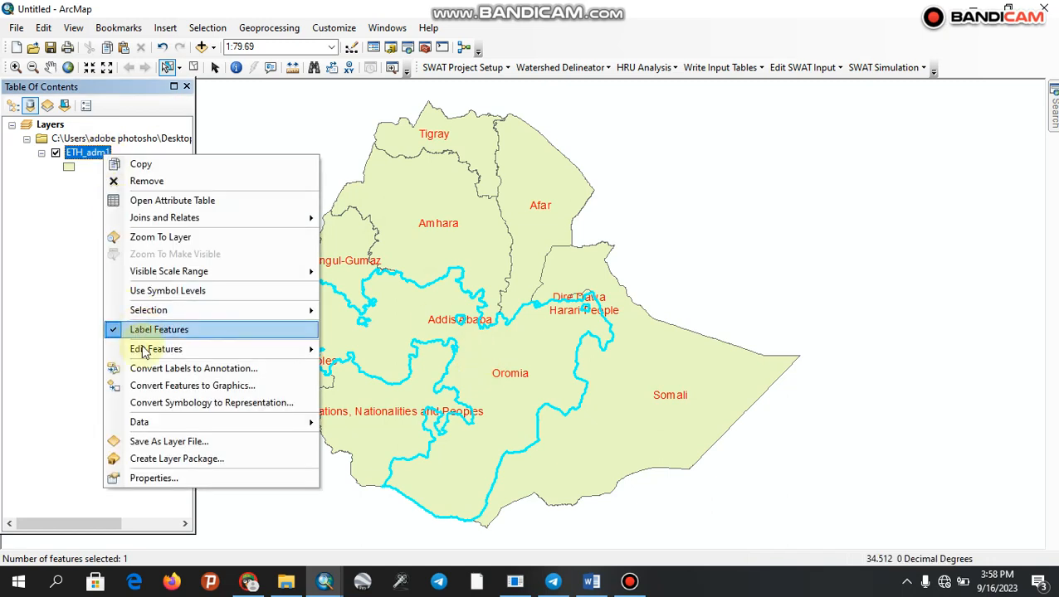
pyautogui.moveTo(170, 425)
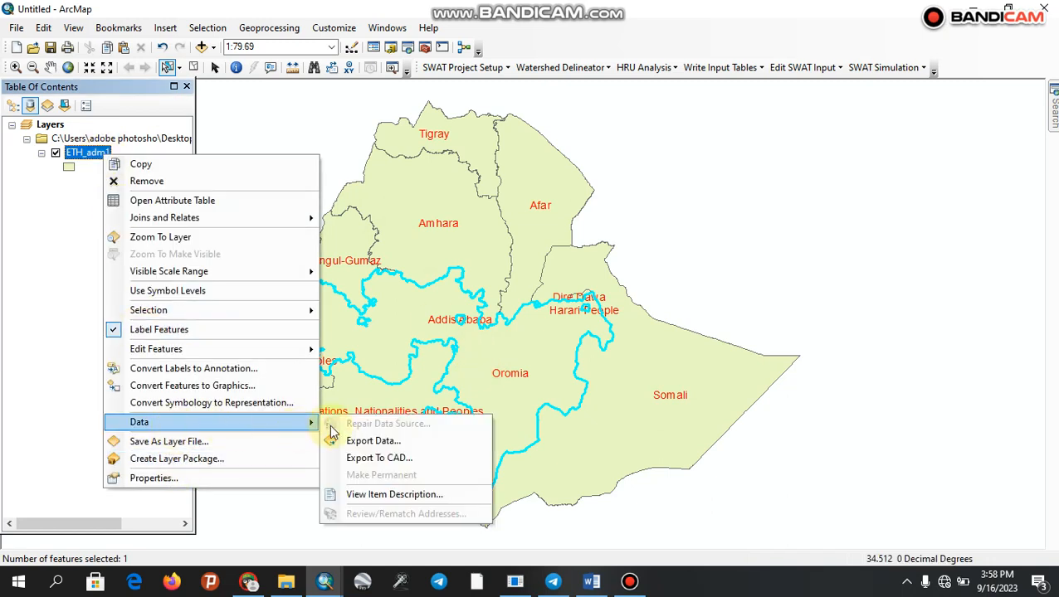
pyautogui.click(359, 445)
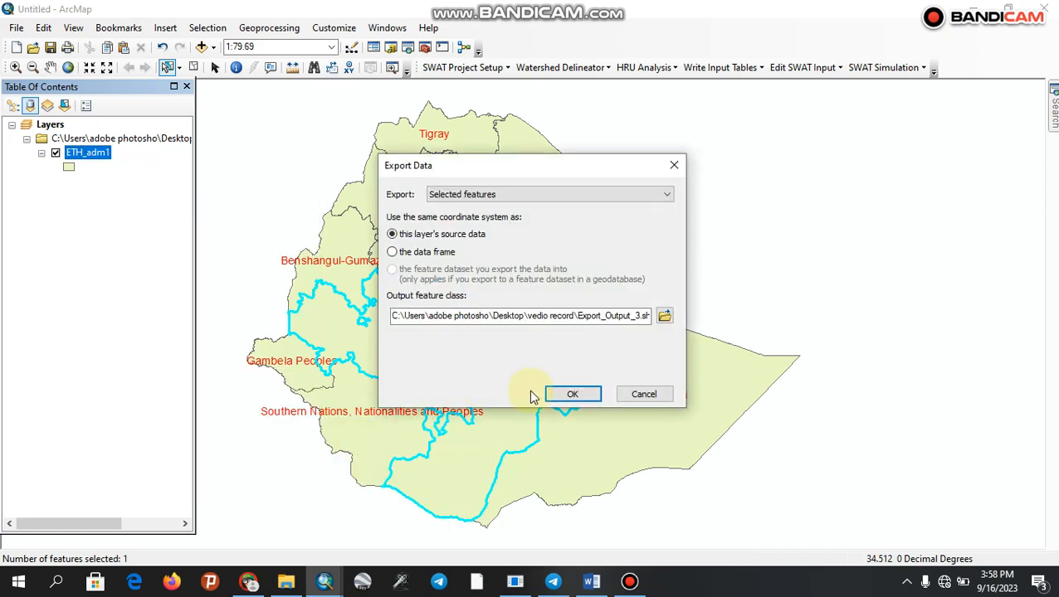
pyautogui.click(569, 397)
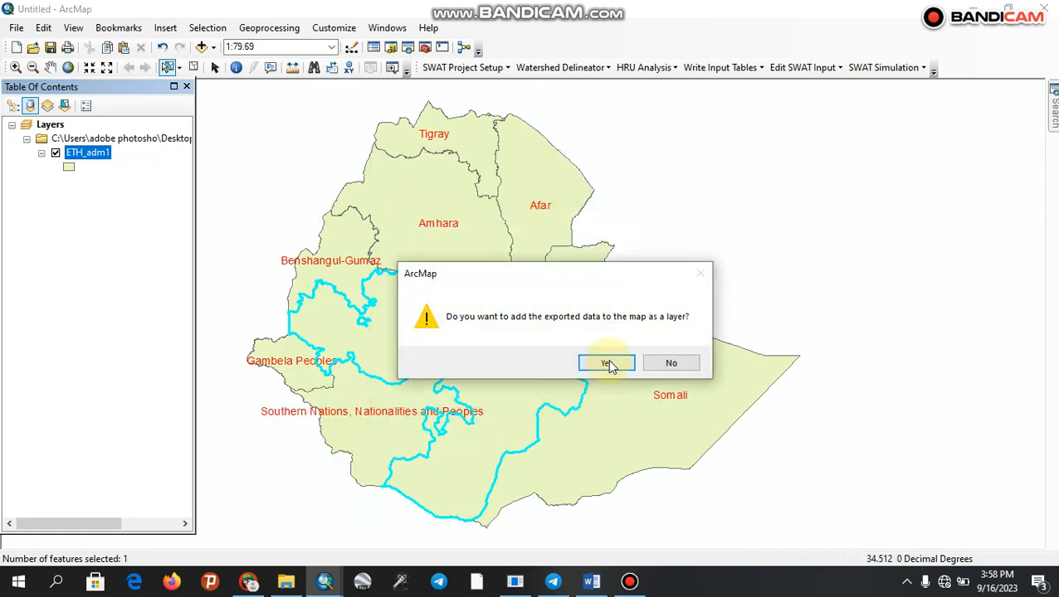
pyautogui.click(608, 365)
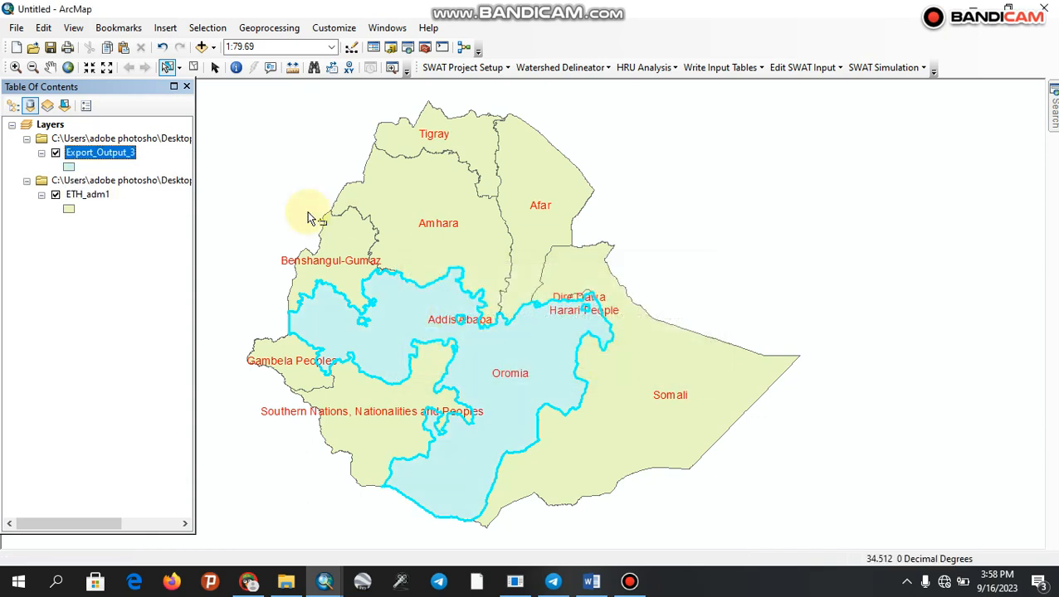
# - Rename the Export_Output_3 layer as oromia
pyautogui.click(130, 156)
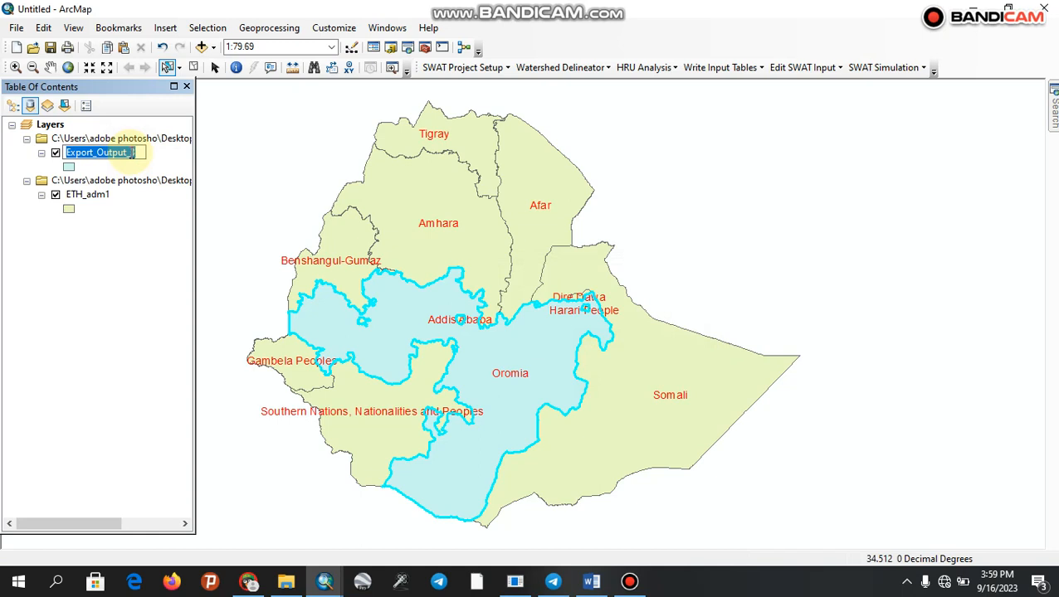
pyautogui.write('or')
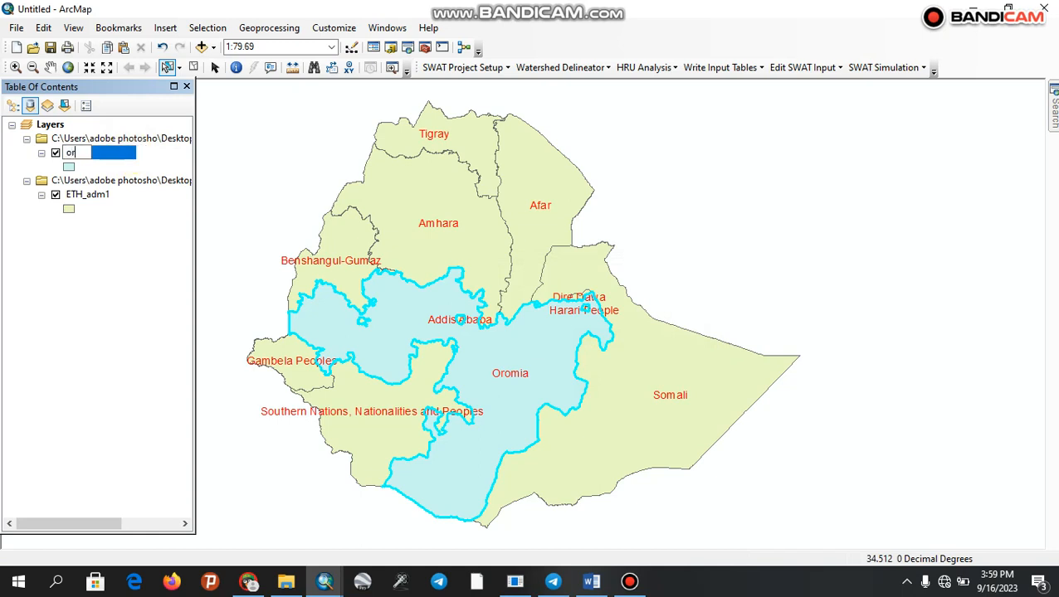
pyautogui.write('omia')
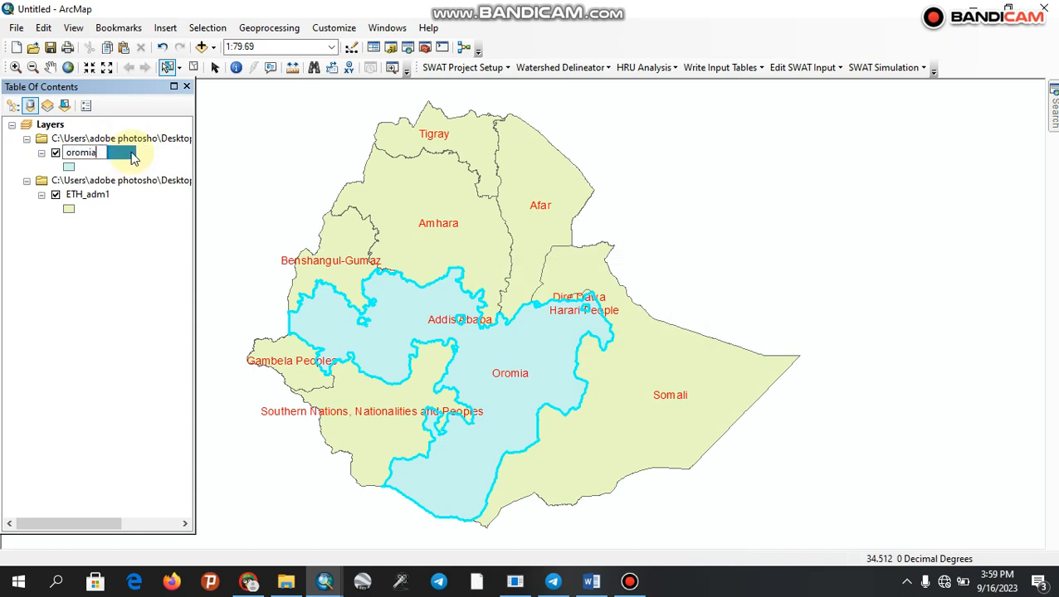
pyautogui.press('Return')
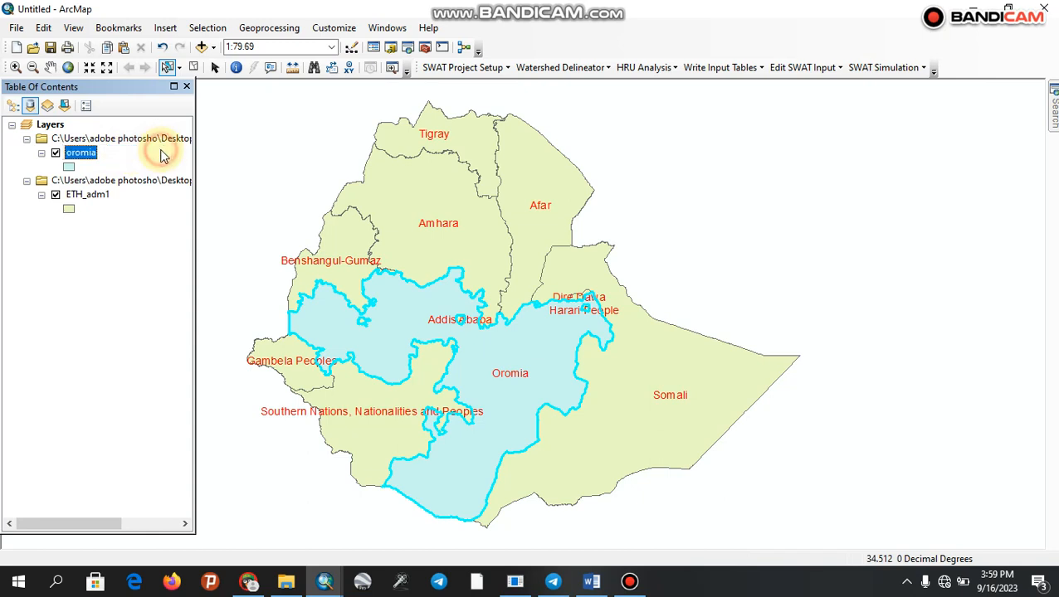
# - Remove the oromia layer from the map and clear the feature selection
pyautogui.click(98, 197)
pyautogui.rightClick(86, 155)
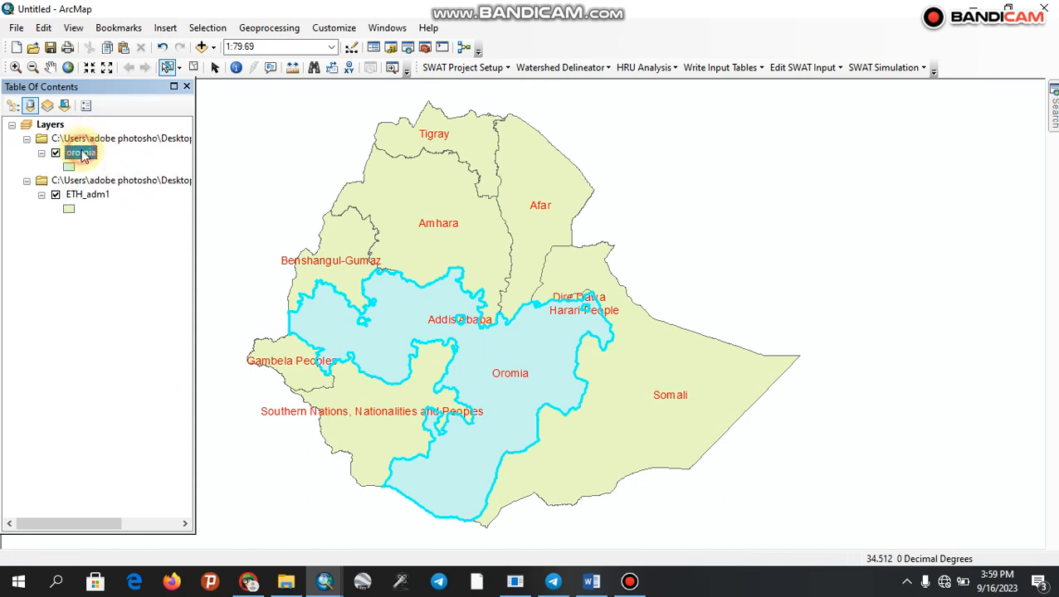
pyautogui.click(105, 176)
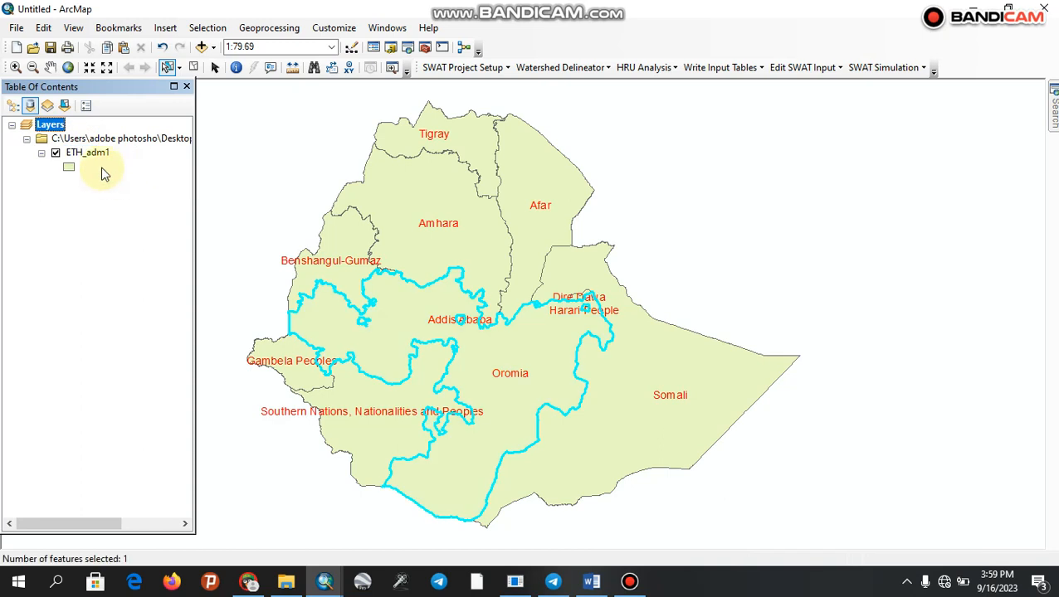
pyautogui.click(193, 68)
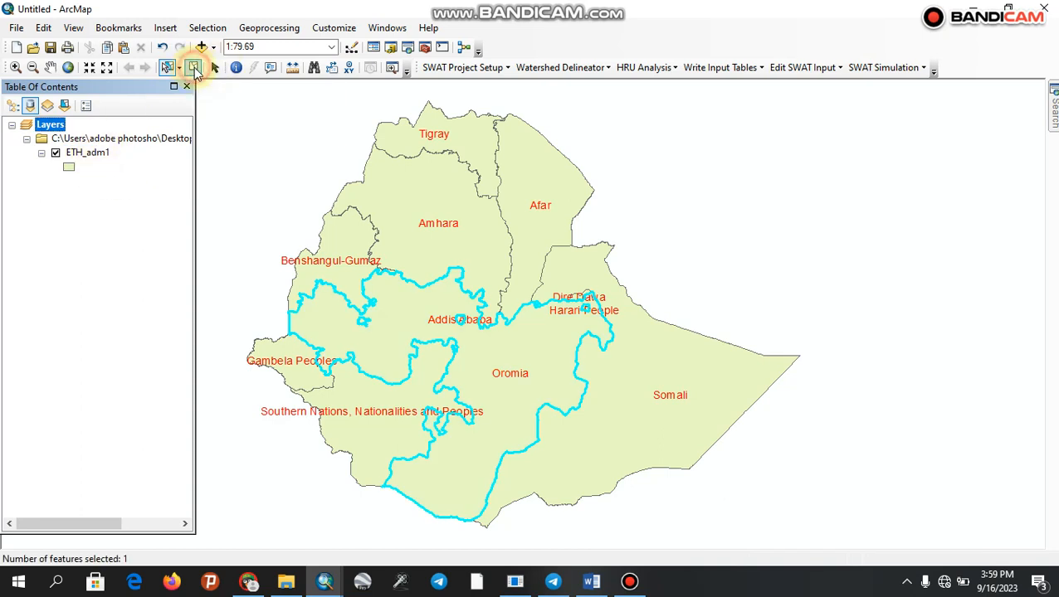
# - Set the ETH_adm1 layer's symbology to unique value categories based on the NAME_1 field
pyautogui.rightClick(97, 158)
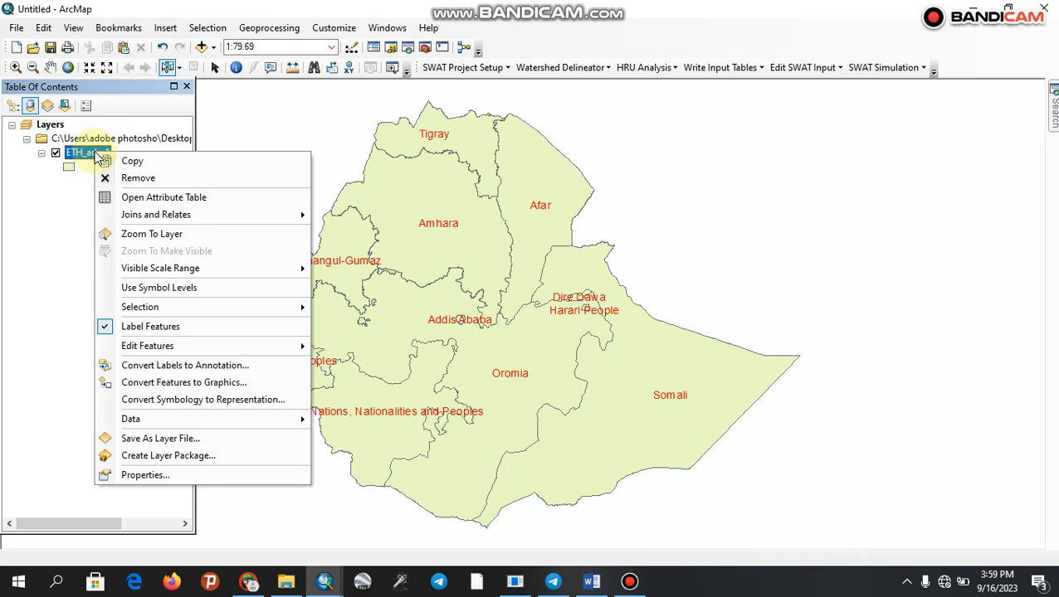
pyautogui.click(138, 476)
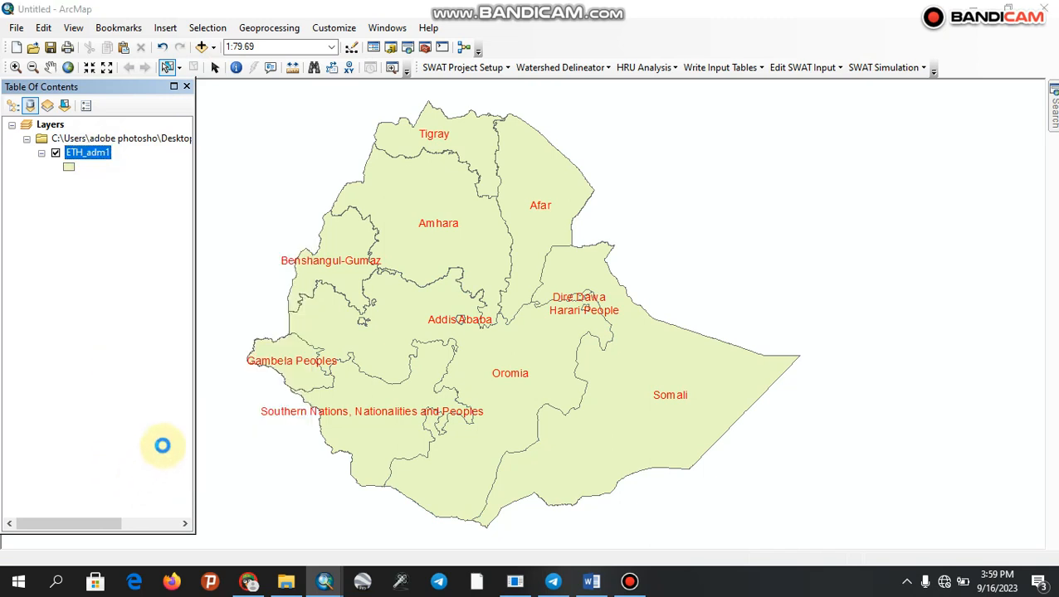
pyautogui.click(631, 582)
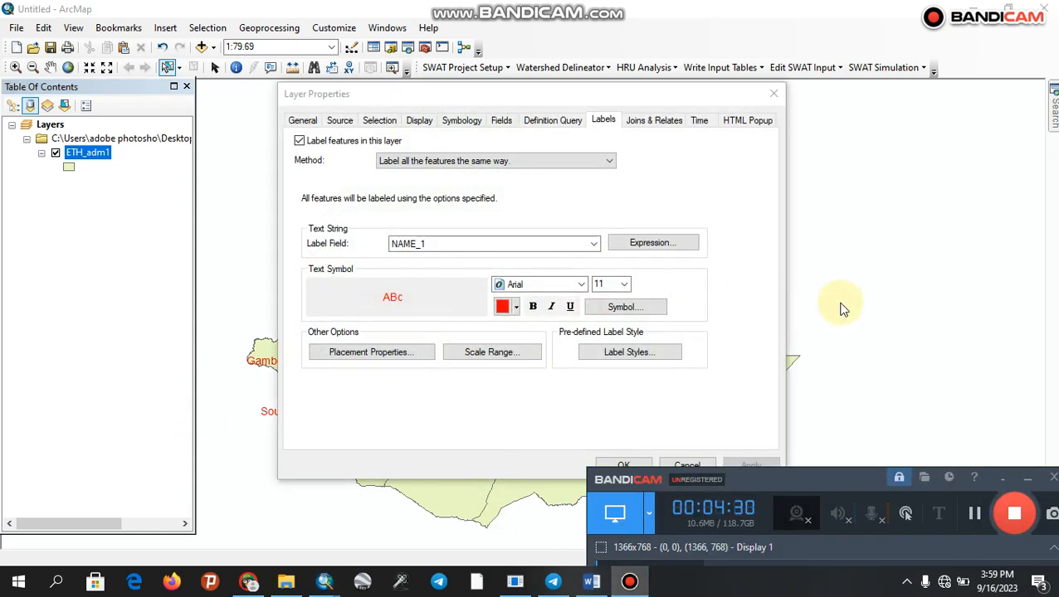
pyautogui.click(842, 309)
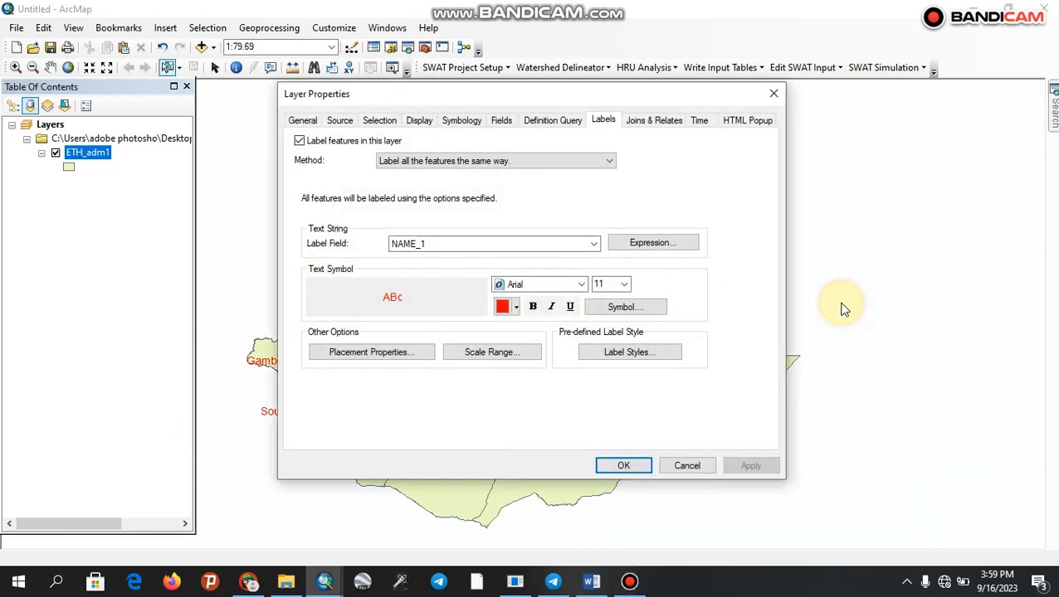
pyautogui.click(461, 120)
pyautogui.click(313, 175)
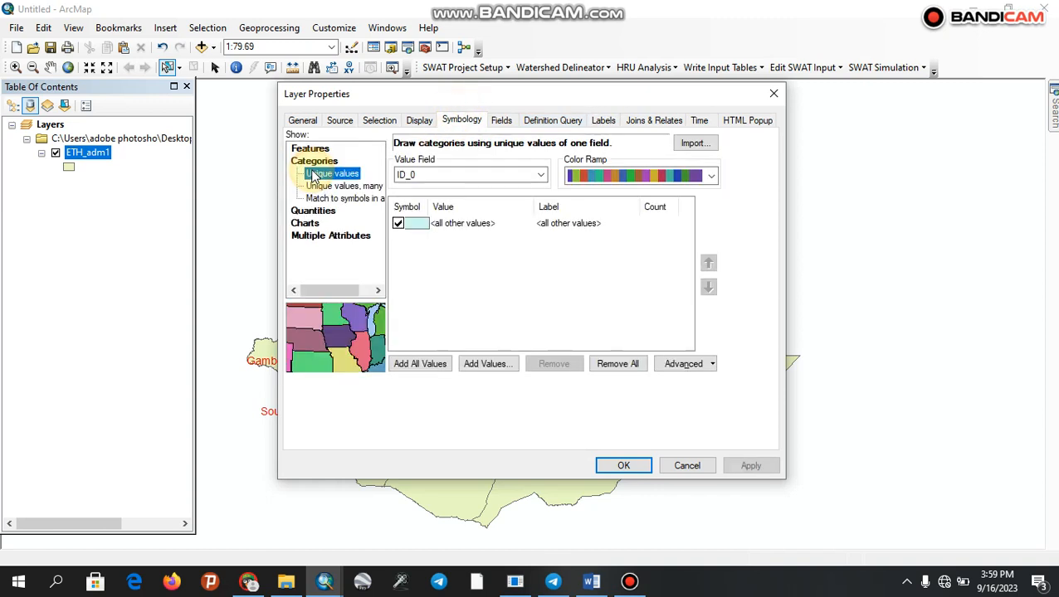
pyautogui.click(540, 175)
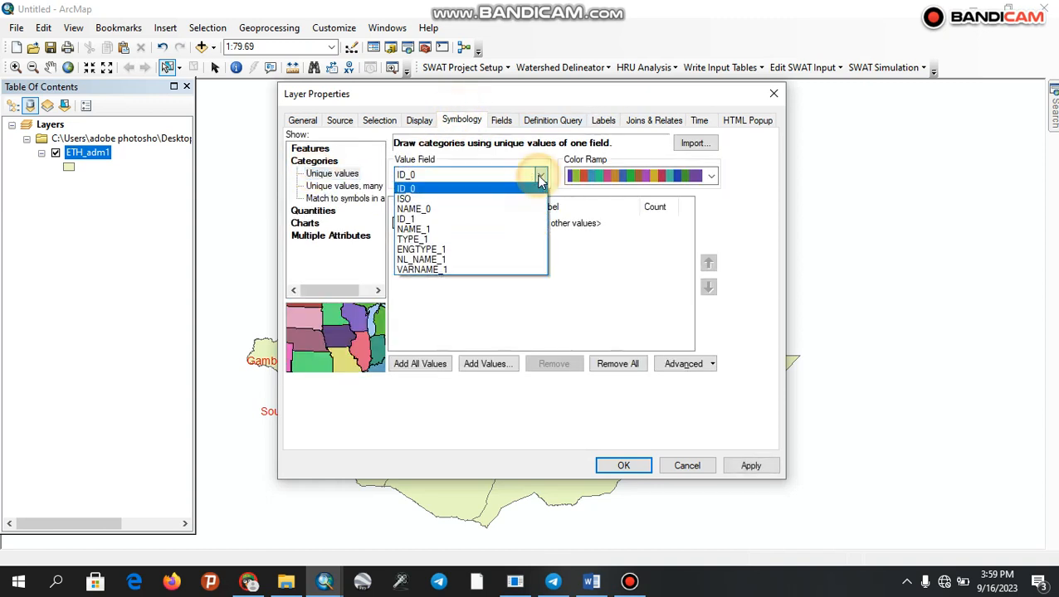
pyautogui.click(497, 231)
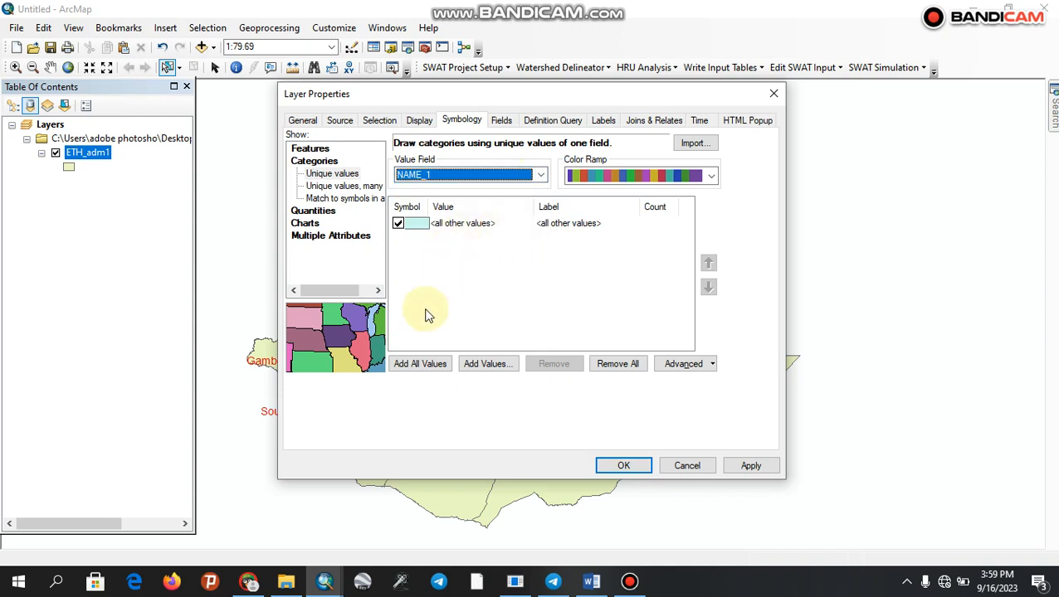
# - Add all NAME_1 values to the symbology, turn off the all other values symbol, and apply the colours to the map
pyautogui.click(423, 364)
pyautogui.click(398, 223)
pyautogui.click(750, 467)
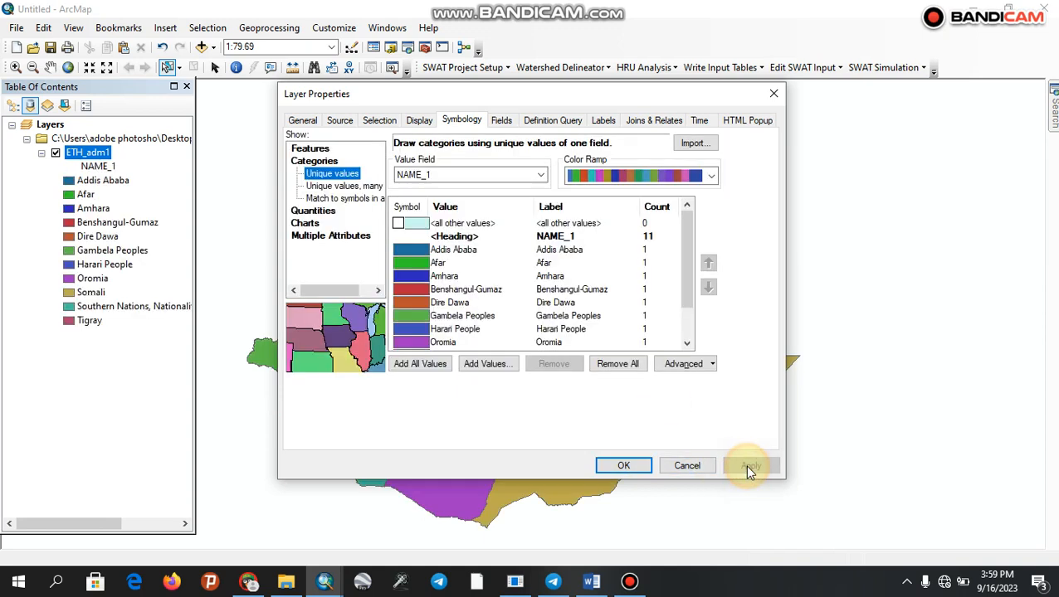
pyautogui.click(635, 466)
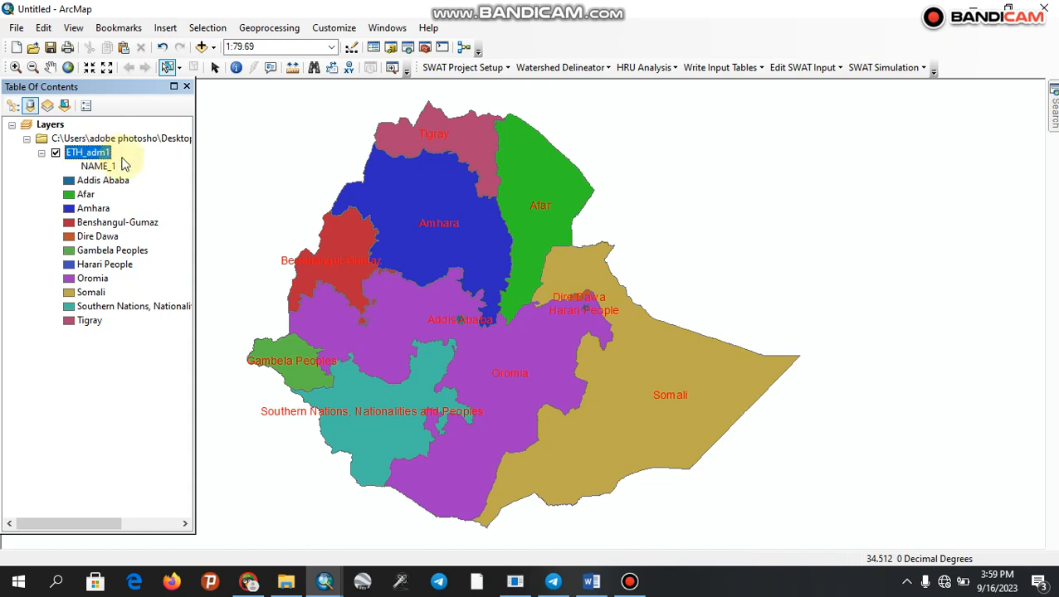
# - Select the Oromia region on the map with the Select by Rectangle tool
pyautogui.click(179, 68)
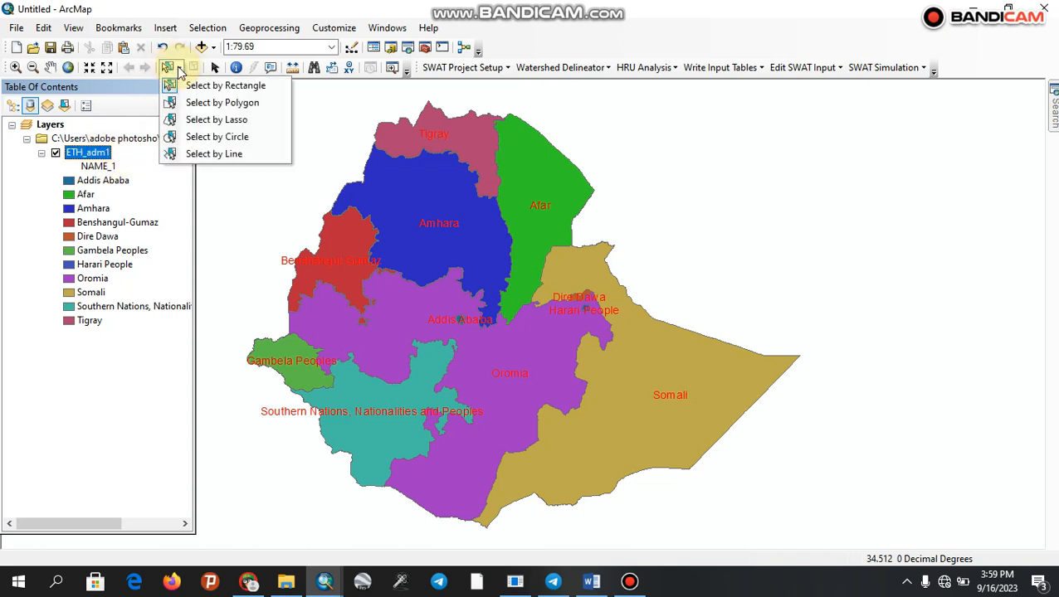
pyautogui.click(213, 86)
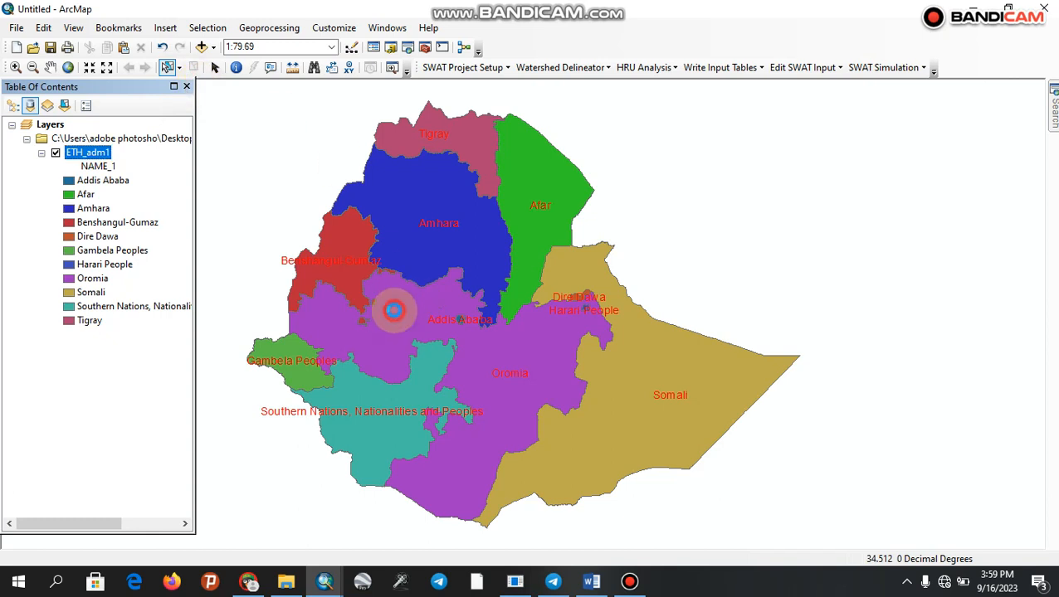
pyautogui.click(395, 314)
# - Export the selected ETH_adm1 feature as oromia-sh in the vedio record folder, using the layer's source coordinate system, and add it to the map
pyautogui.click(100, 159)
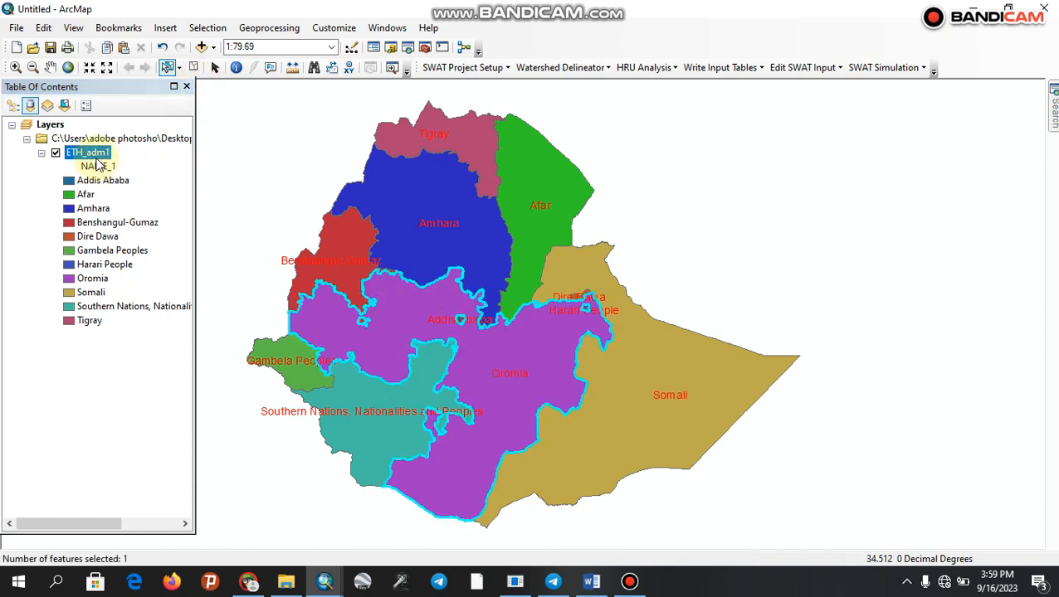
pyautogui.rightClick(98, 155)
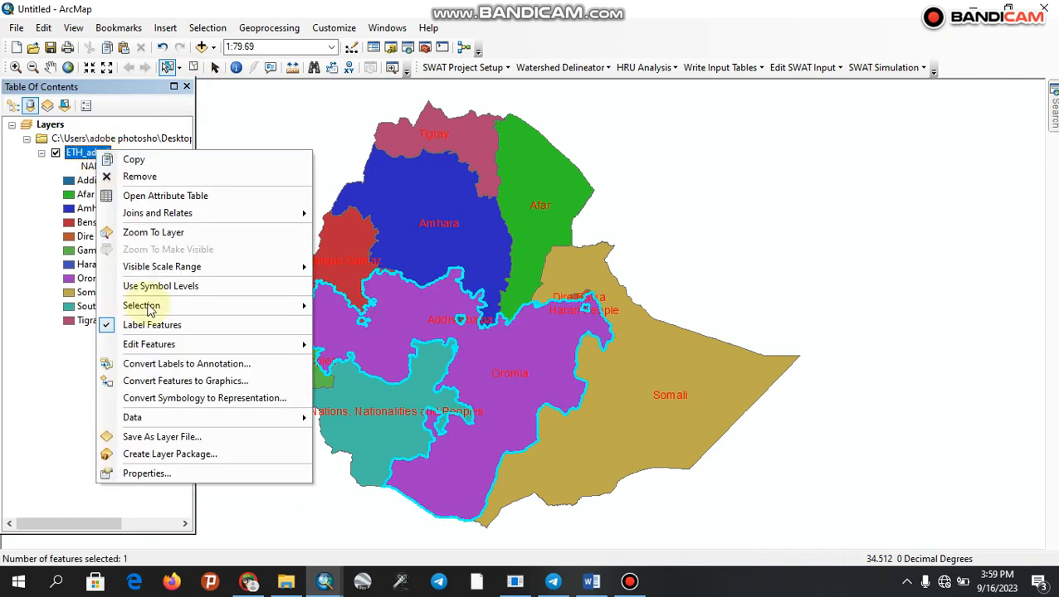
pyautogui.moveTo(152, 422)
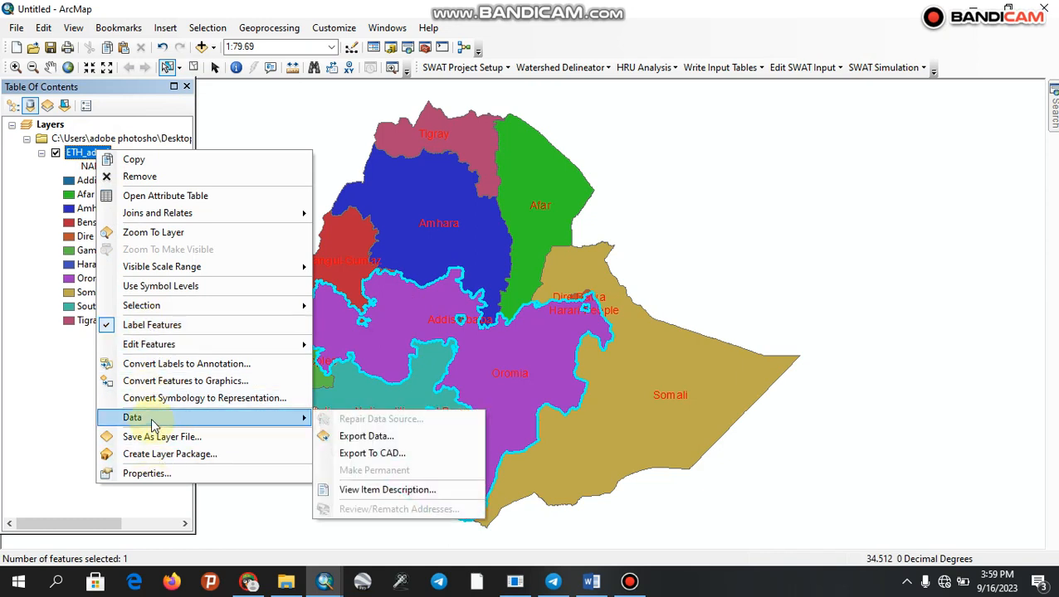
pyautogui.click(347, 440)
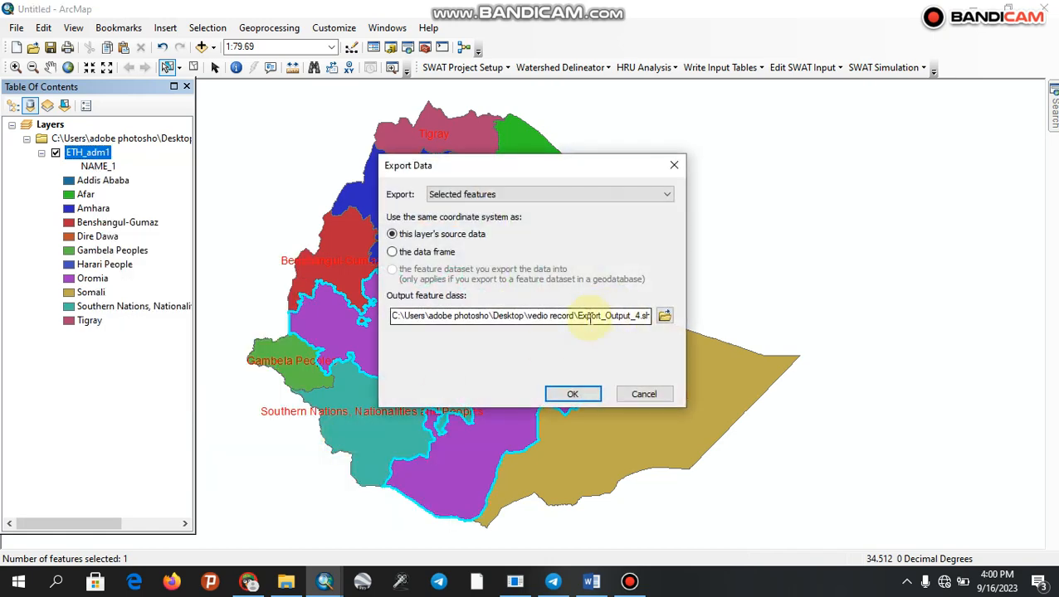
pyautogui.moveTo(580, 315); pyautogui.dragTo(643, 315)
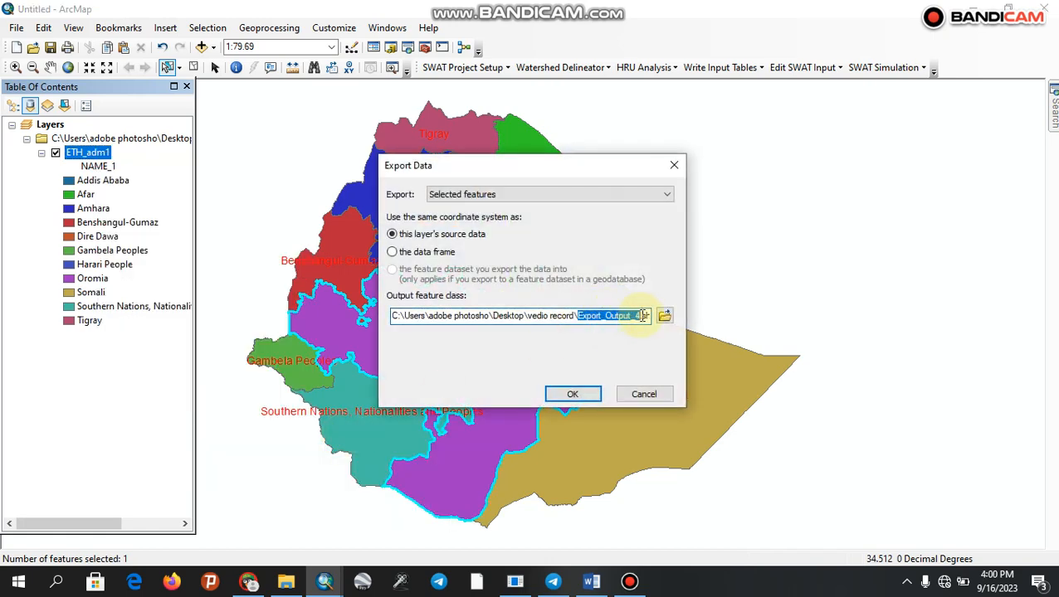
pyautogui.write('oromia-sh')
pyautogui.press('Return')
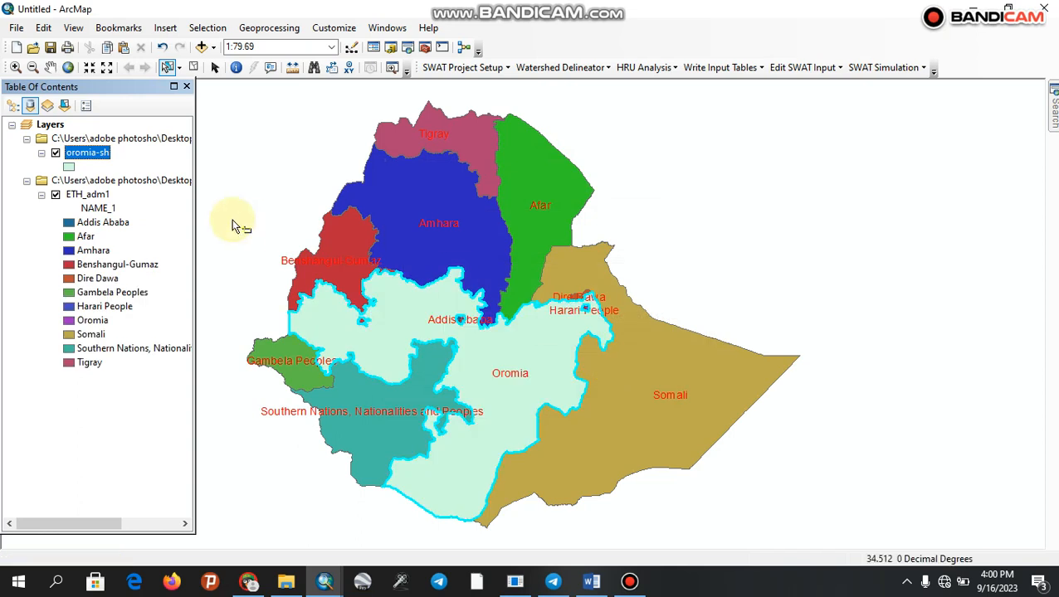
# - Remove the source folder group containing ETH_adm1 from the map and turn on feature labels for the oromia-sh layer
pyautogui.rightClick(131, 182)
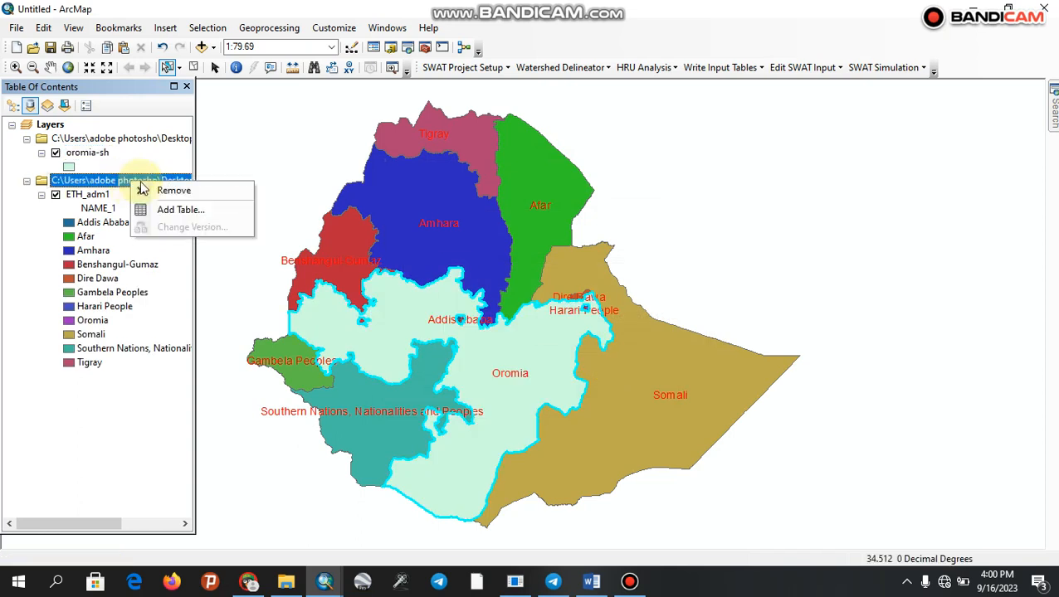
pyautogui.click(166, 191)
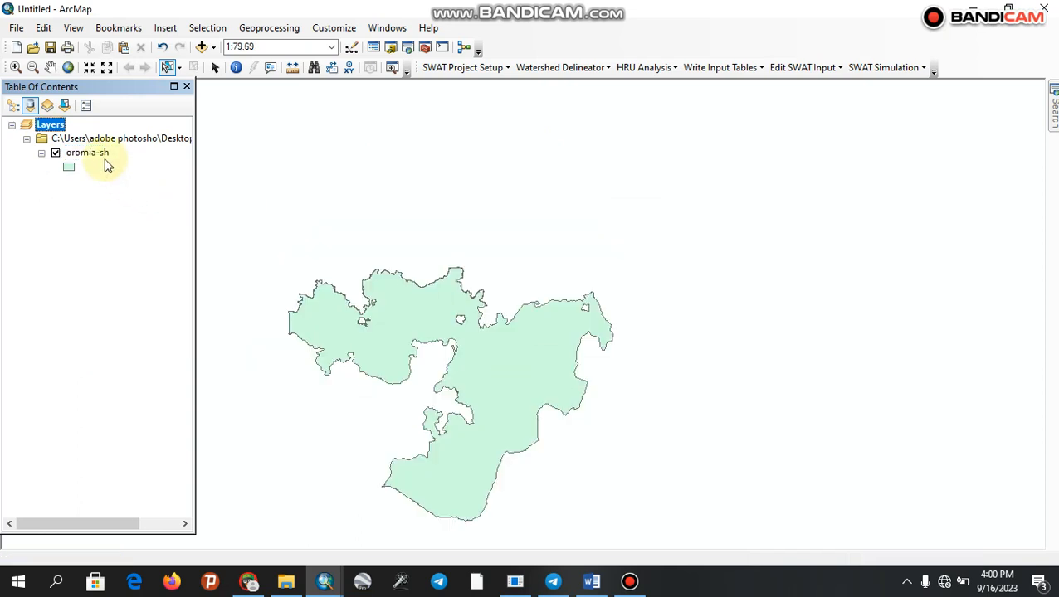
pyautogui.rightClick(103, 154)
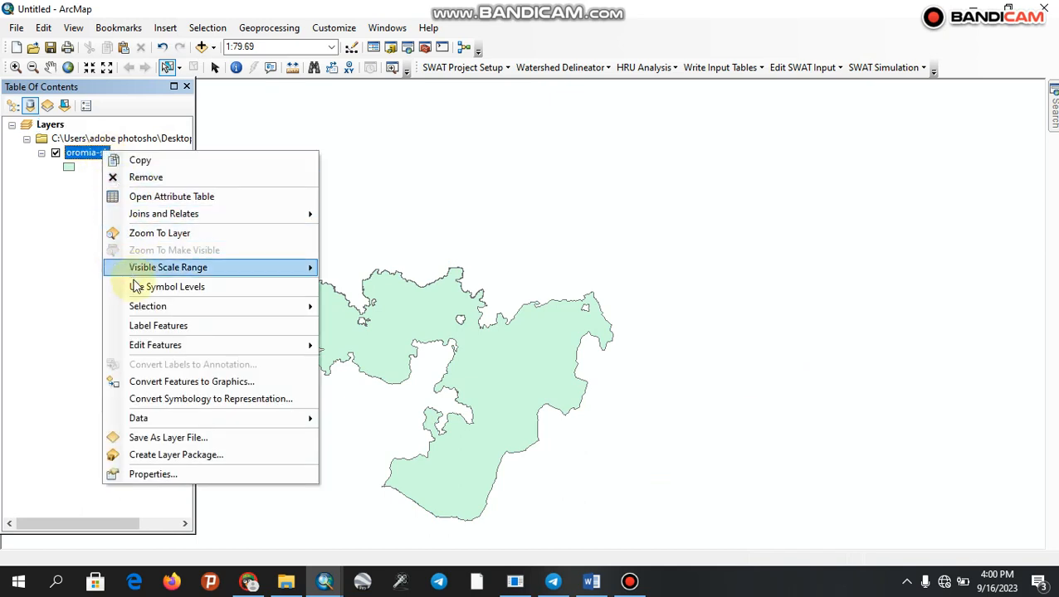
pyautogui.click(138, 327)
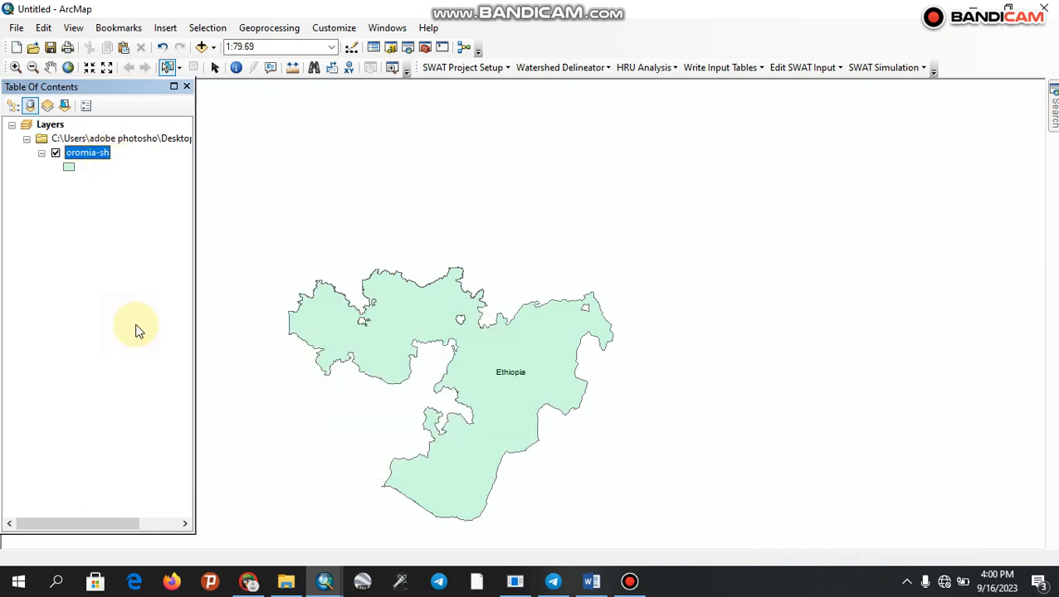
# - Set the oromia-sh labels to the NAME_1 field in bold red 11-point Times New Roman and apply them to the map
pyautogui.rightClick(91, 158)
pyautogui.click(147, 474)
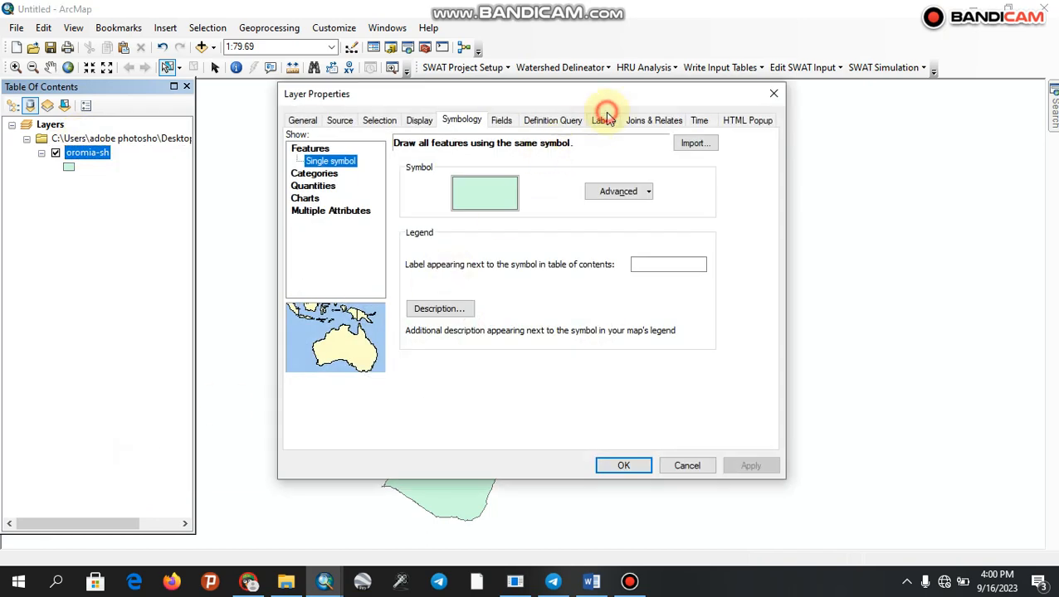
pyautogui.click(608, 118)
pyautogui.click(585, 287)
pyautogui.press('t')
pyautogui.press('i')
pyautogui.click(585, 287)
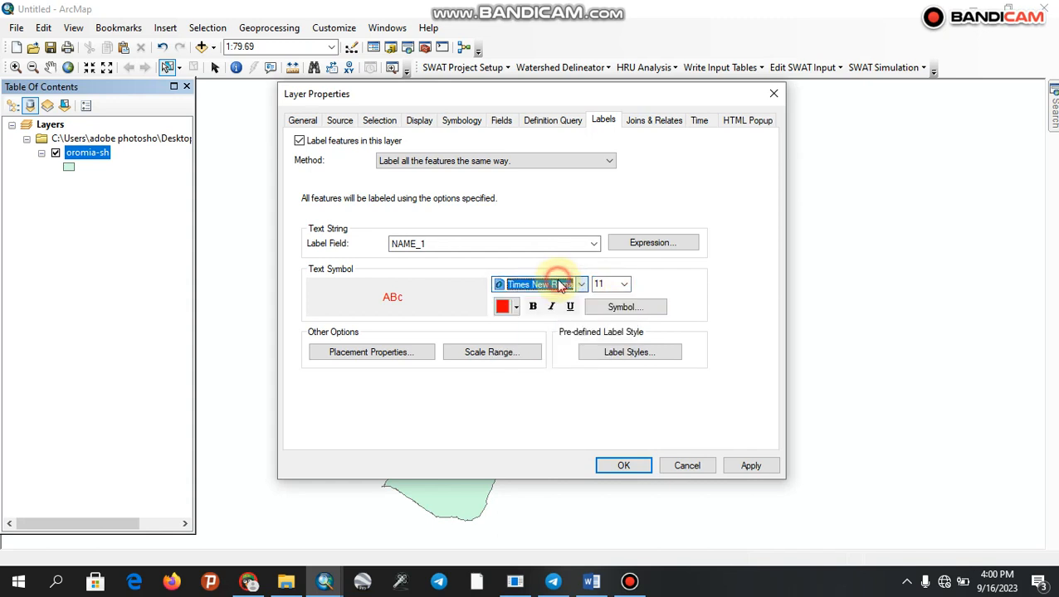
pyautogui.click(534, 307)
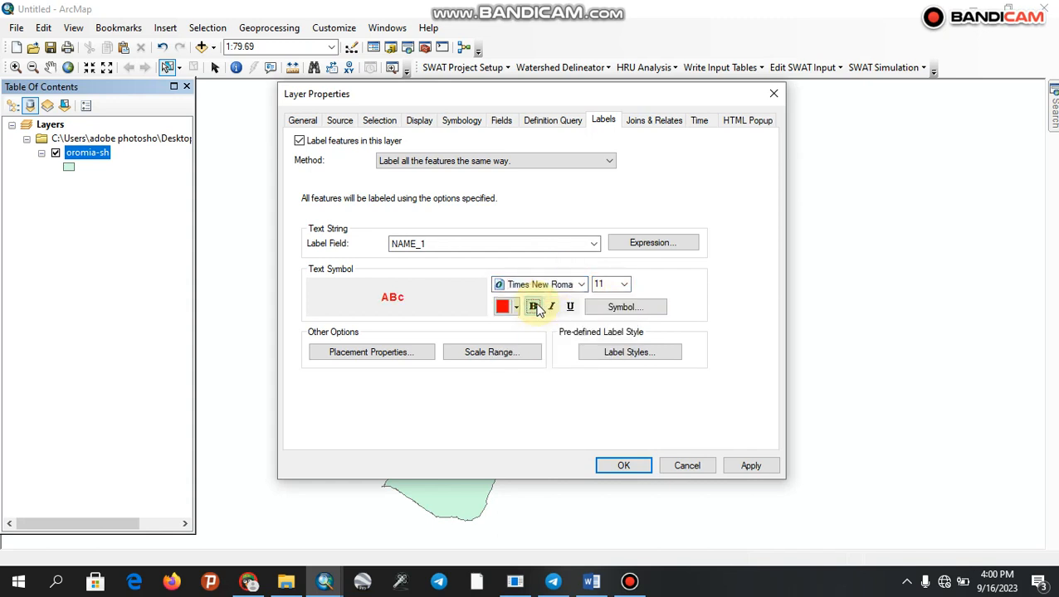
pyautogui.click(750, 465)
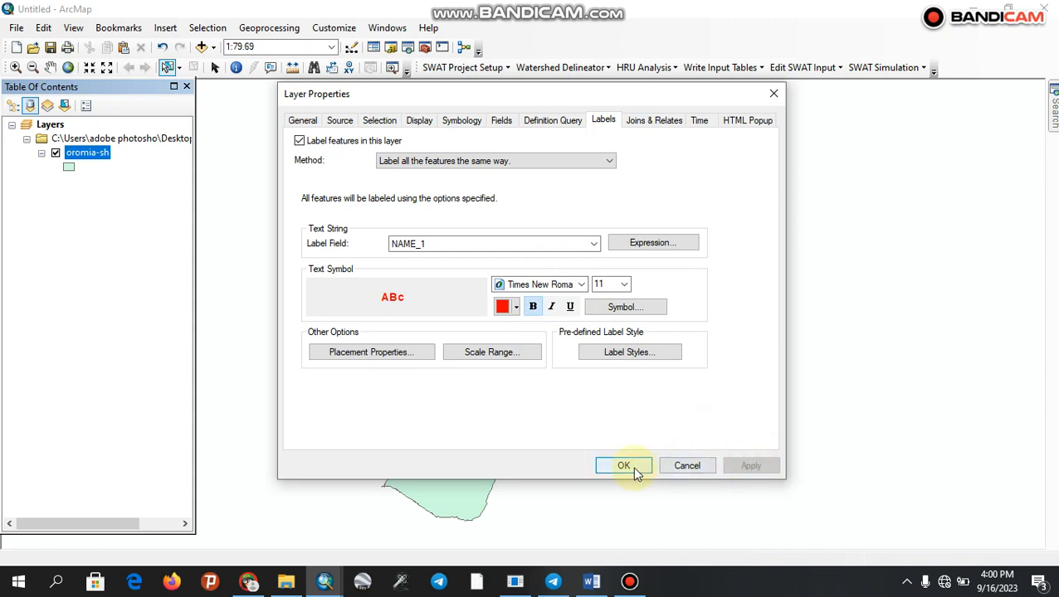
pyautogui.click(634, 470)
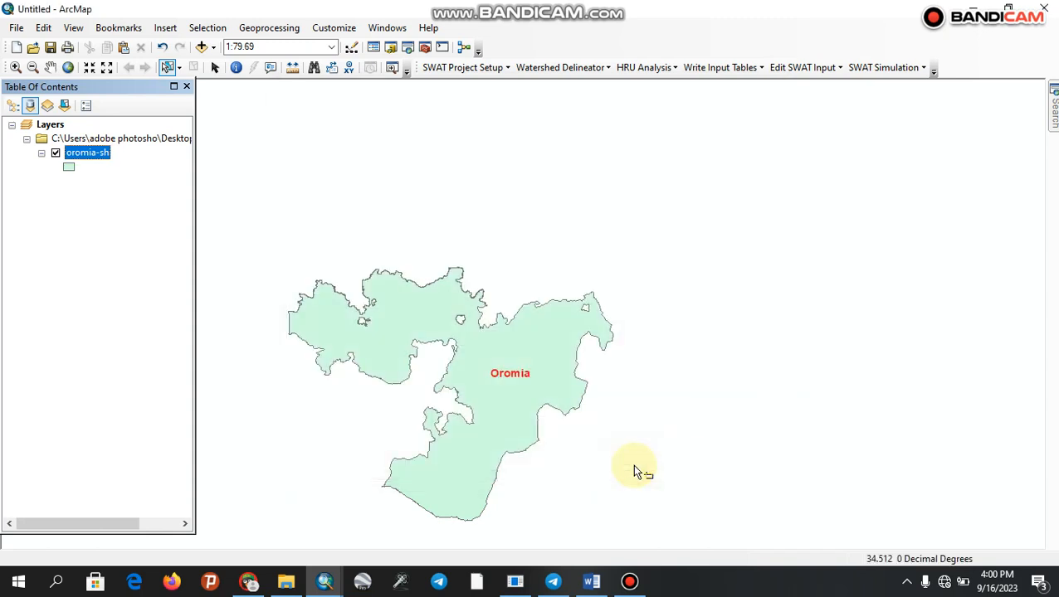
# - Switch to the Word document showing the closing thank-you message
pyautogui.click(591, 581)
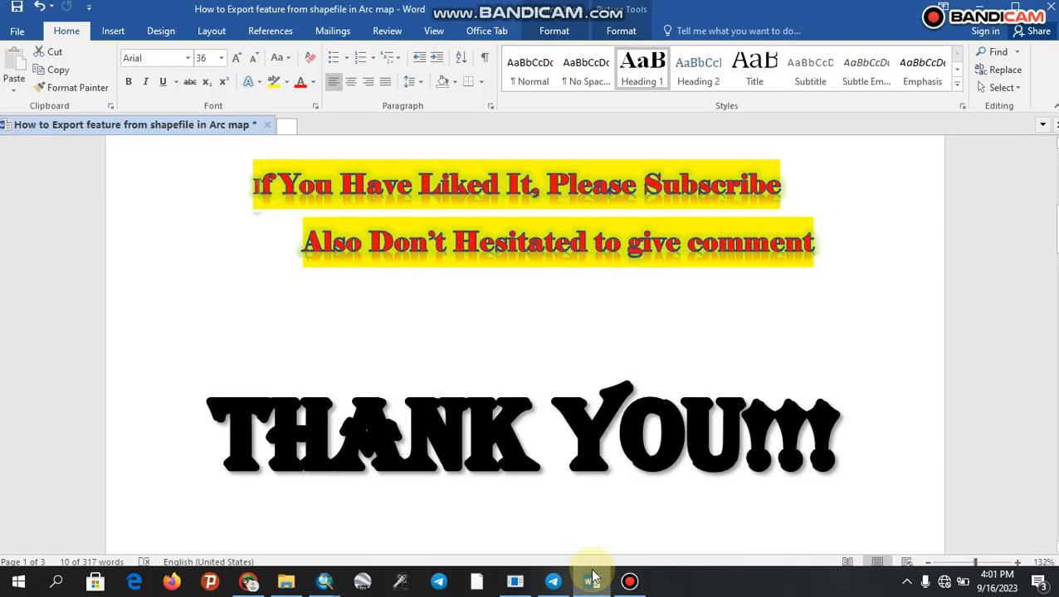